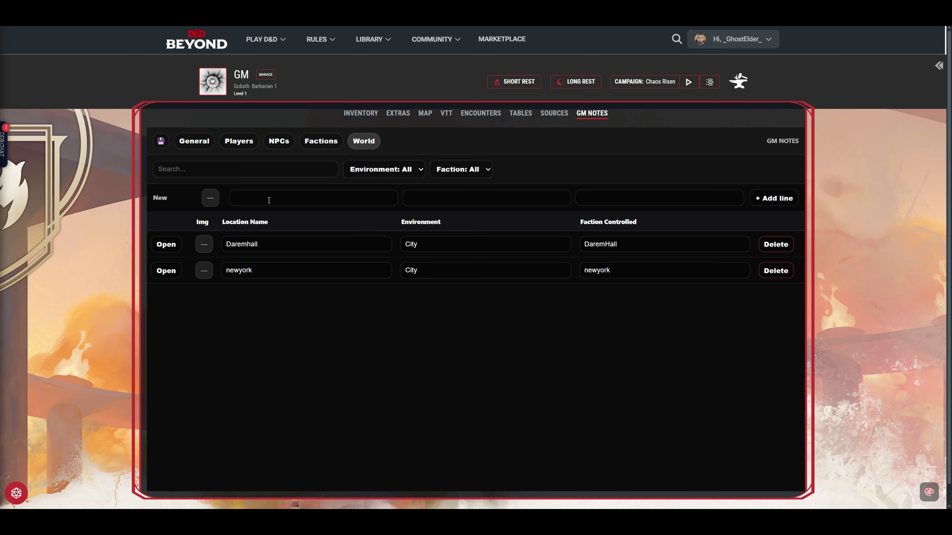
# Add a world location named bigtown with environment City and controlling faction jon
pyautogui.click(276, 198)
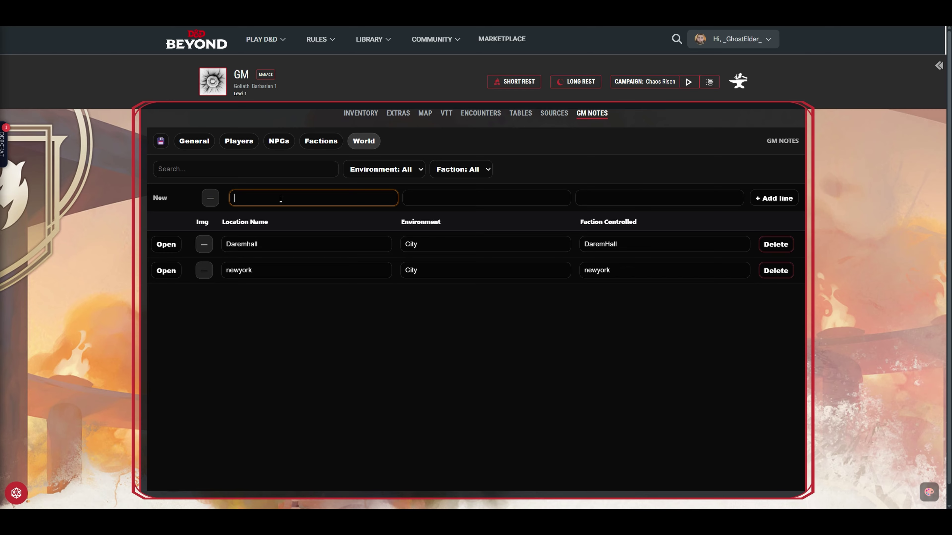
pyautogui.write('bigtown')
pyautogui.click(455, 193)
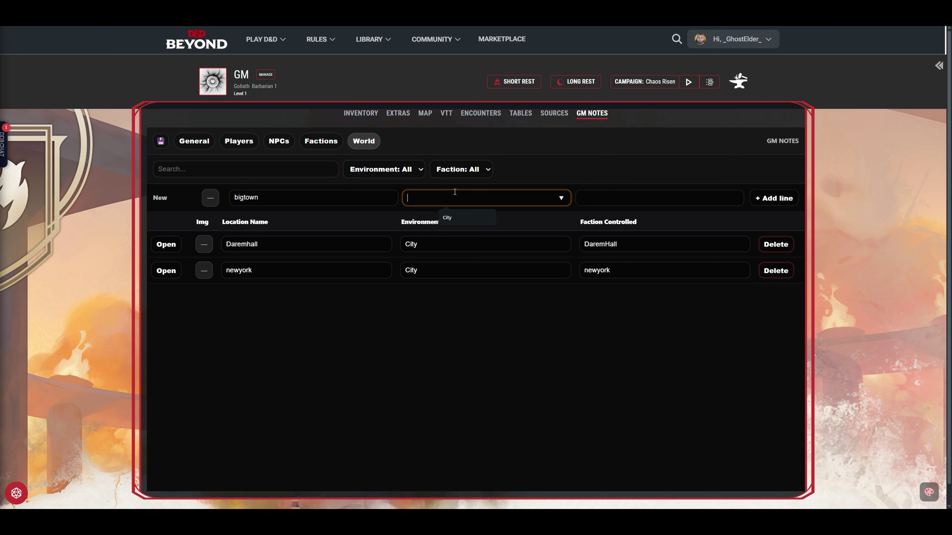
pyautogui.click(468, 217)
pyautogui.click(618, 195)
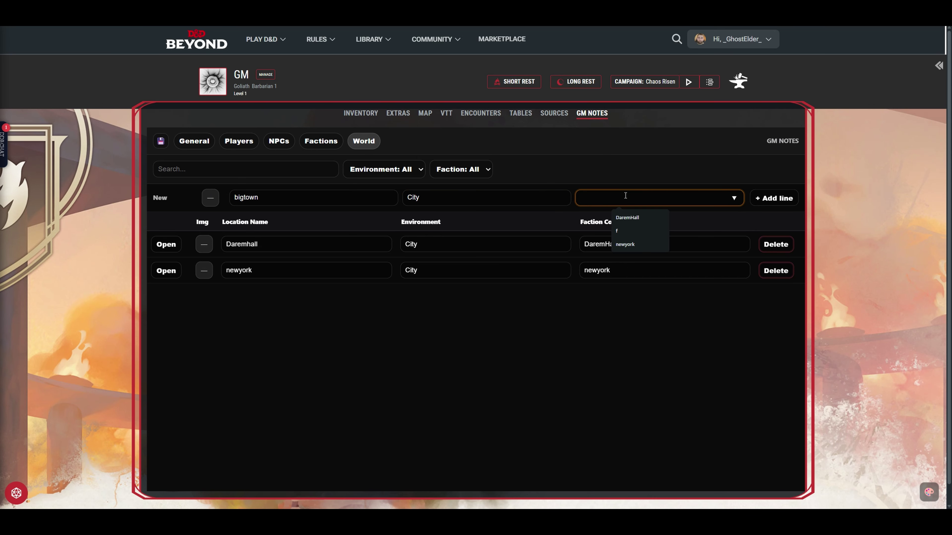
pyautogui.write('jon')
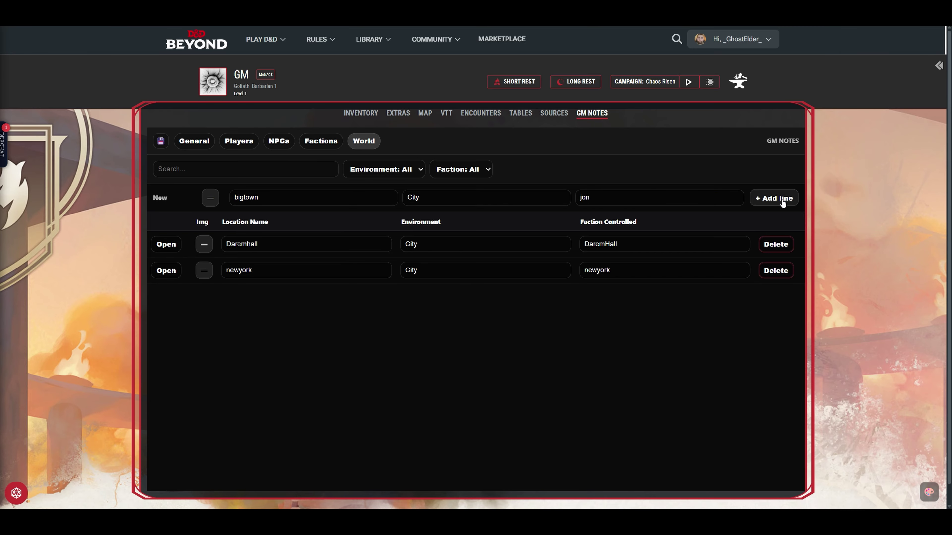
pyautogui.click(773, 198)
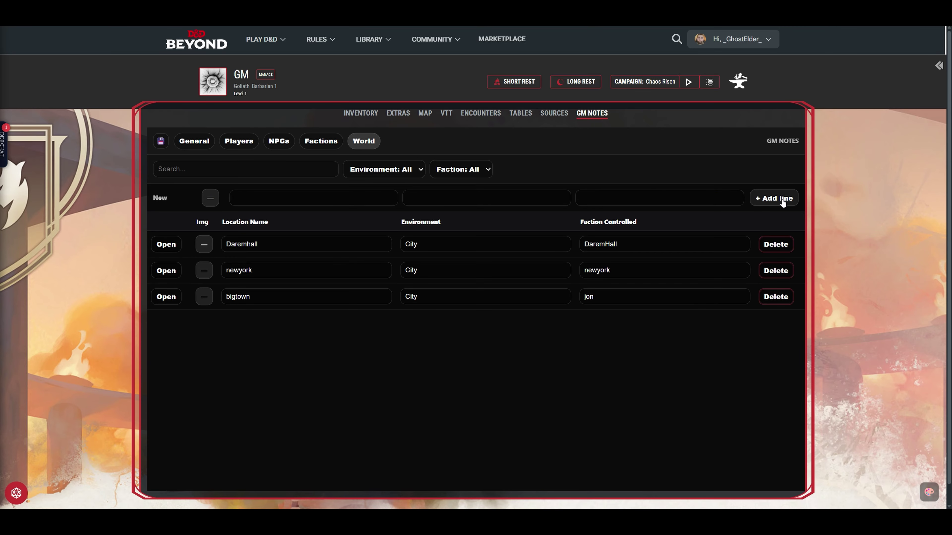
# Open bigtown's sub-locations and start adding new ones, selecting Architect and an Adventurers shop set to Large
pyautogui.click(175, 297)
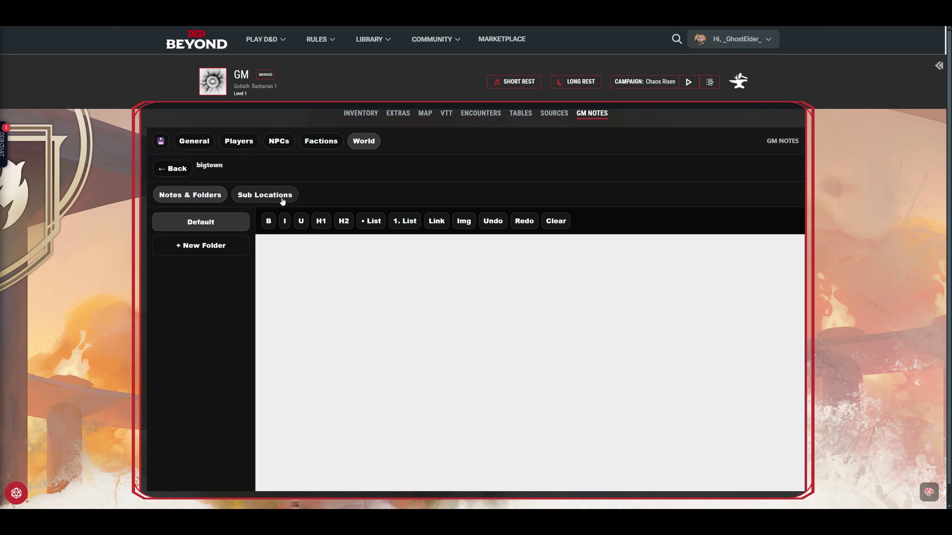
pyautogui.click(272, 195)
pyautogui.click(219, 234)
pyautogui.click(354, 224)
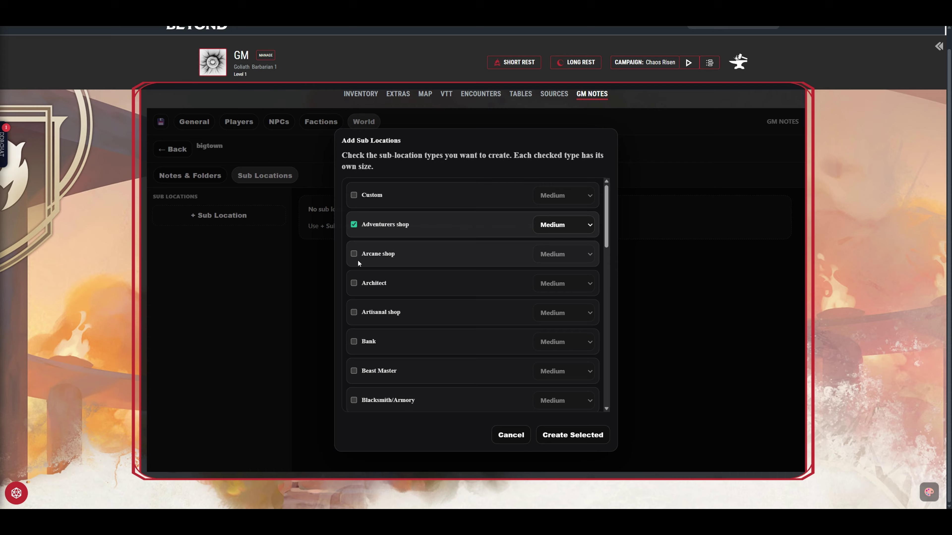
pyautogui.click(353, 284)
pyautogui.click(574, 223)
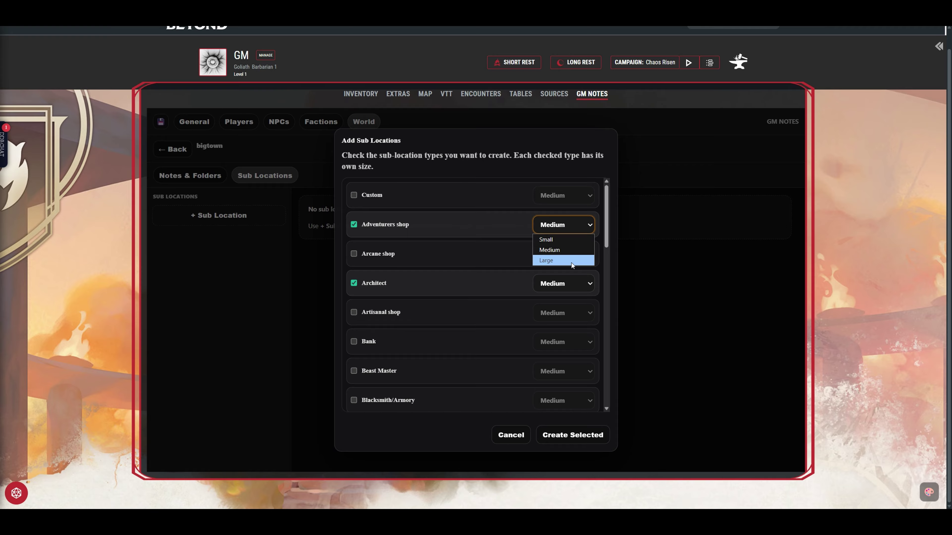
pyautogui.click(571, 261)
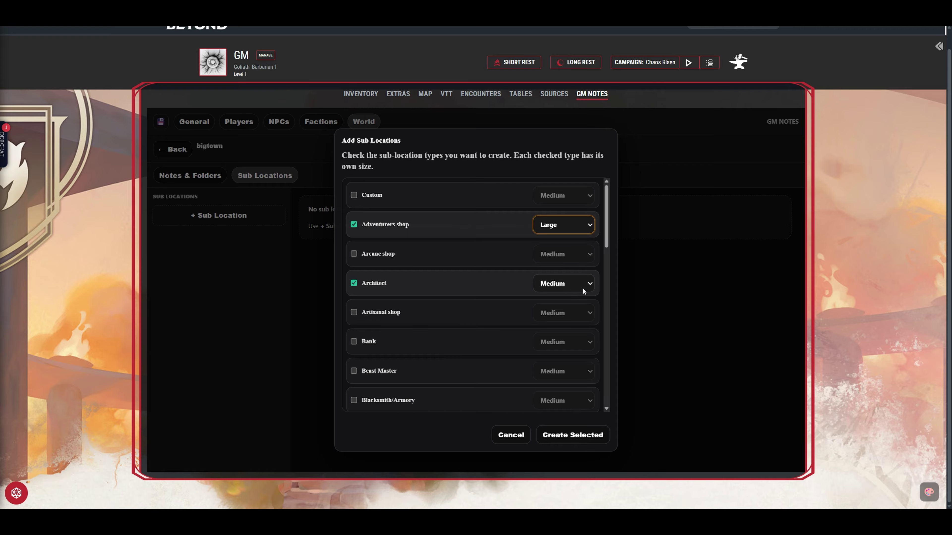
# Deselect Architect and select the Arcane shop and Bank sub-location types instead
pyautogui.click(354, 283)
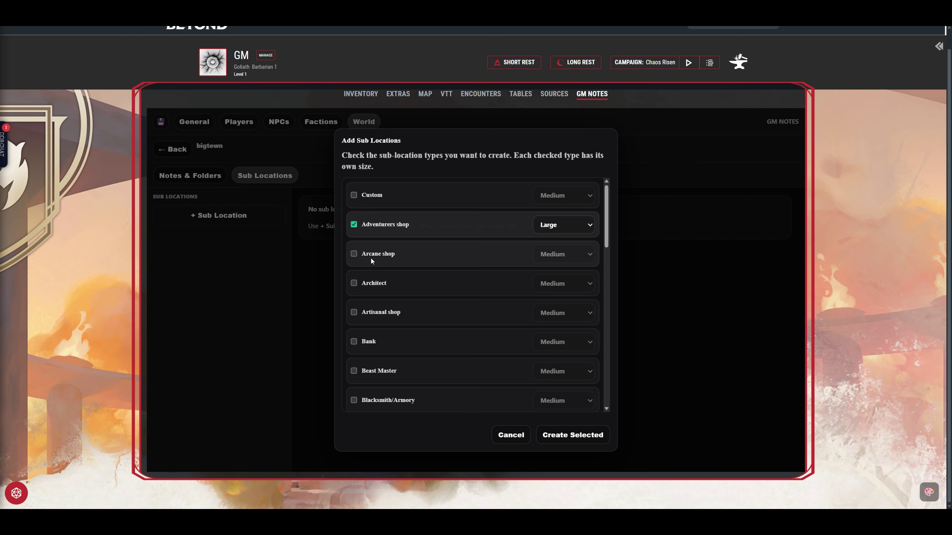
pyautogui.click(353, 254)
pyautogui.scroll(-2, 355, 310)
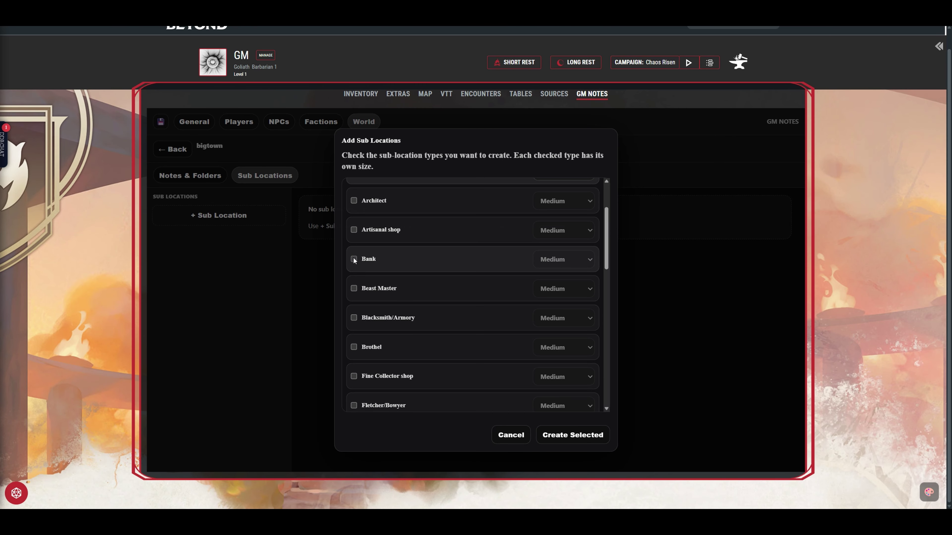
pyautogui.click(354, 259)
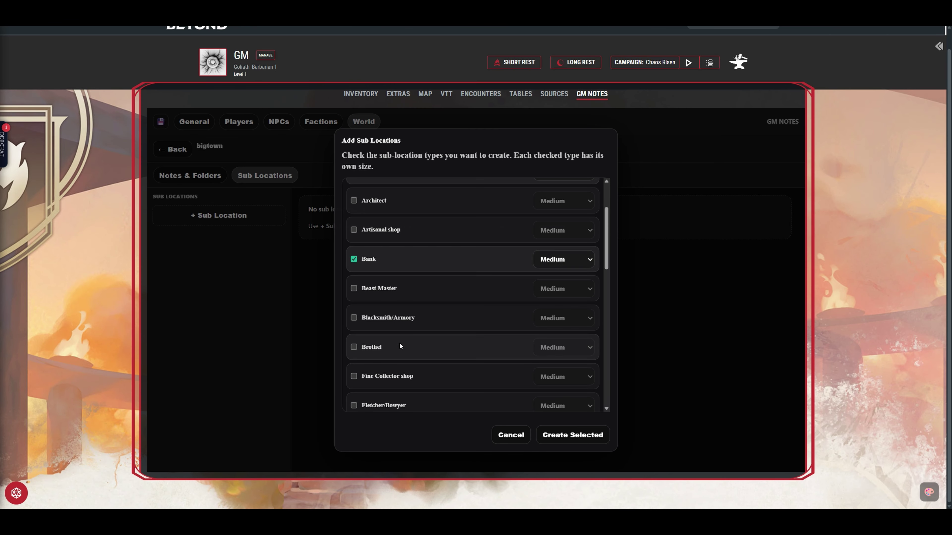
# Select the Gambling den sub-location type and set its size to Large
pyautogui.scroll(-3, 383, 323)
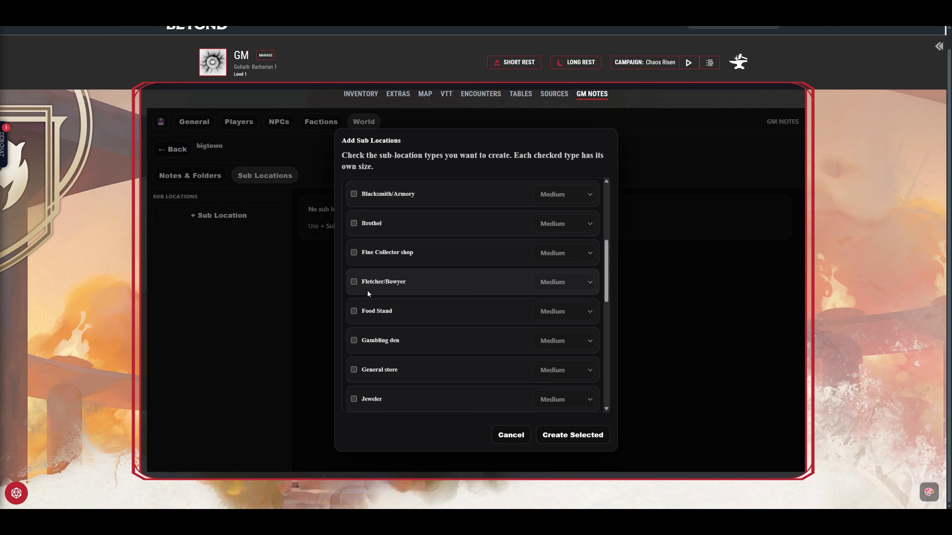
pyautogui.scroll(-2, 371, 269)
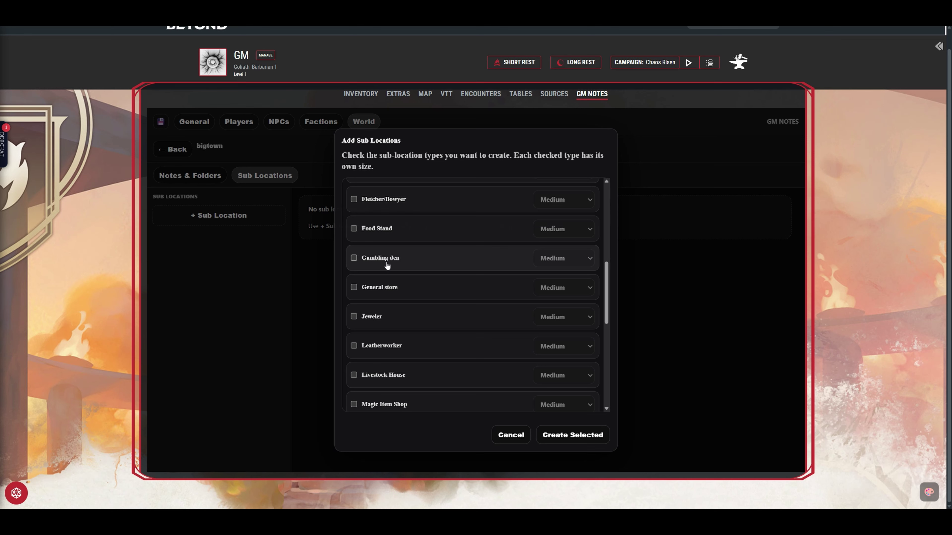
pyautogui.click(355, 260)
pyautogui.click(550, 259)
pyautogui.click(554, 294)
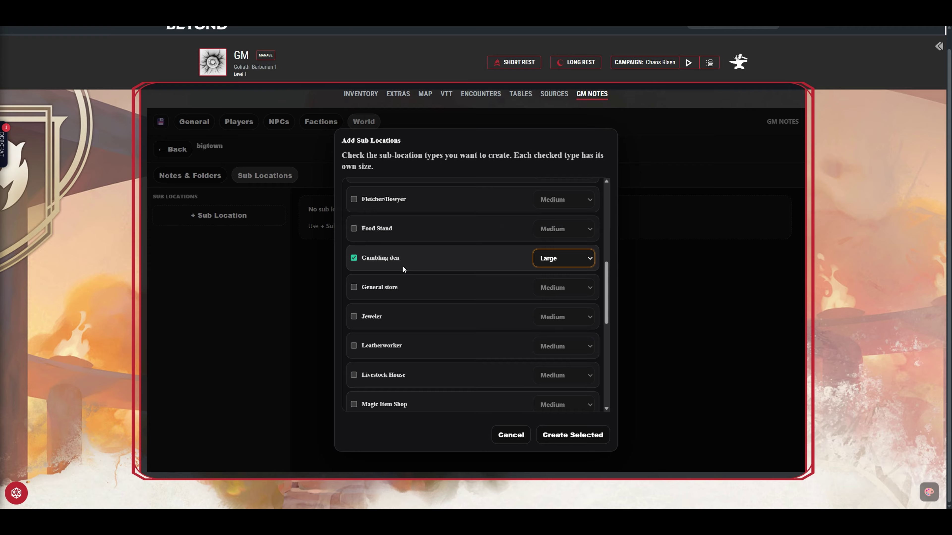
# Select the Magic Item Shop sub-location type and set its size to Large
pyautogui.scroll(-2, 387, 291)
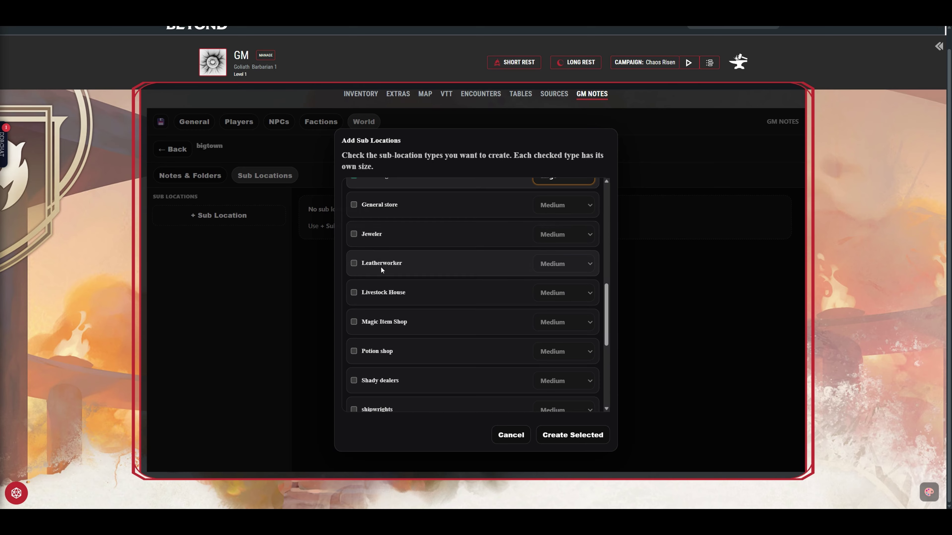
pyautogui.scroll(-1, 381, 266)
pyautogui.click(354, 280)
pyautogui.click(540, 287)
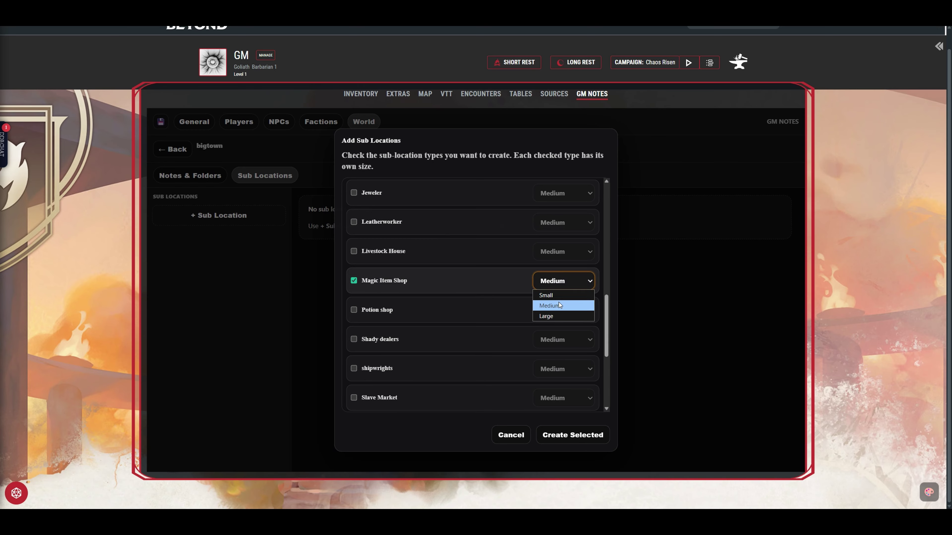
pyautogui.click(548, 316)
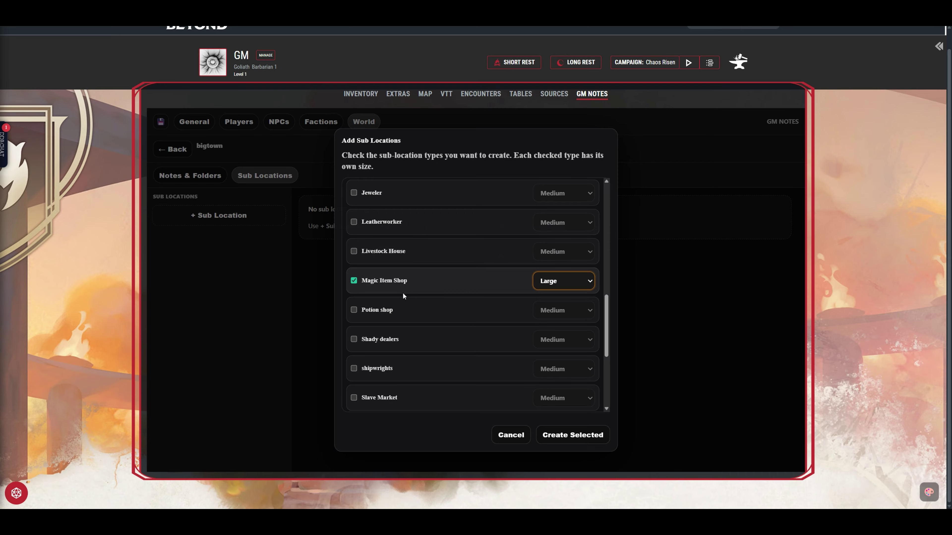
# Select the Shady dealers sub-location type and set its size to Large
pyautogui.scroll(-2, 402, 293)
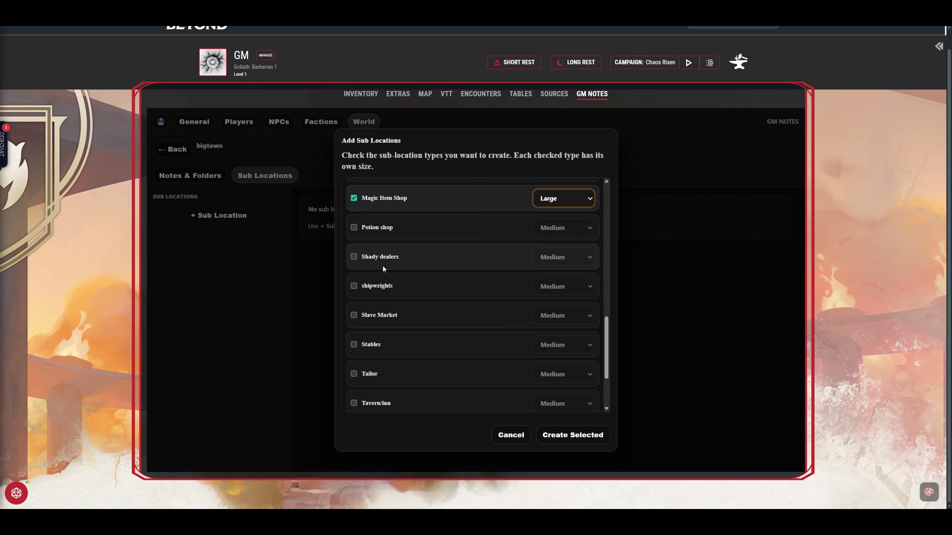
pyautogui.click(353, 257)
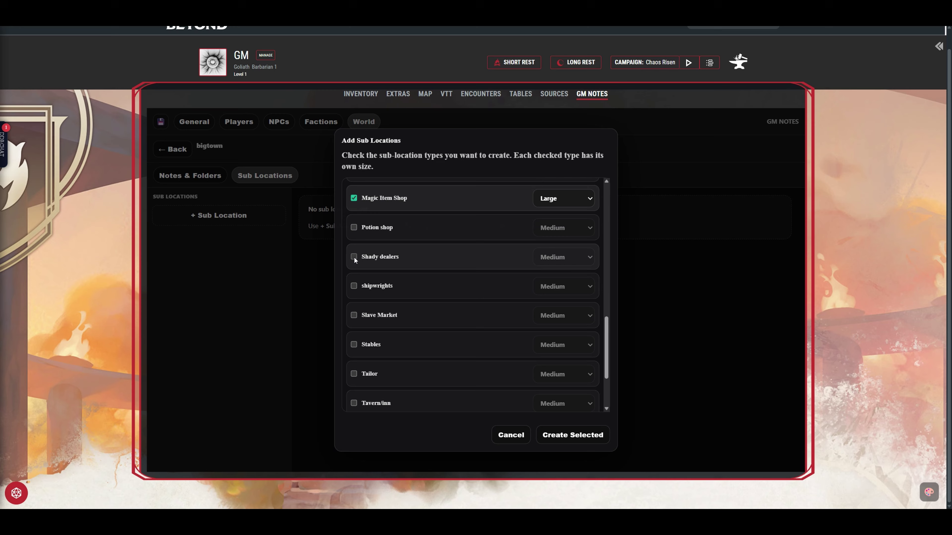
pyautogui.click(560, 259)
pyautogui.click(553, 293)
# Select the Tavern/inn type with size Large and create all the selected sub-locations
pyautogui.scroll(-2, 374, 320)
pyautogui.scroll(-1, 380, 305)
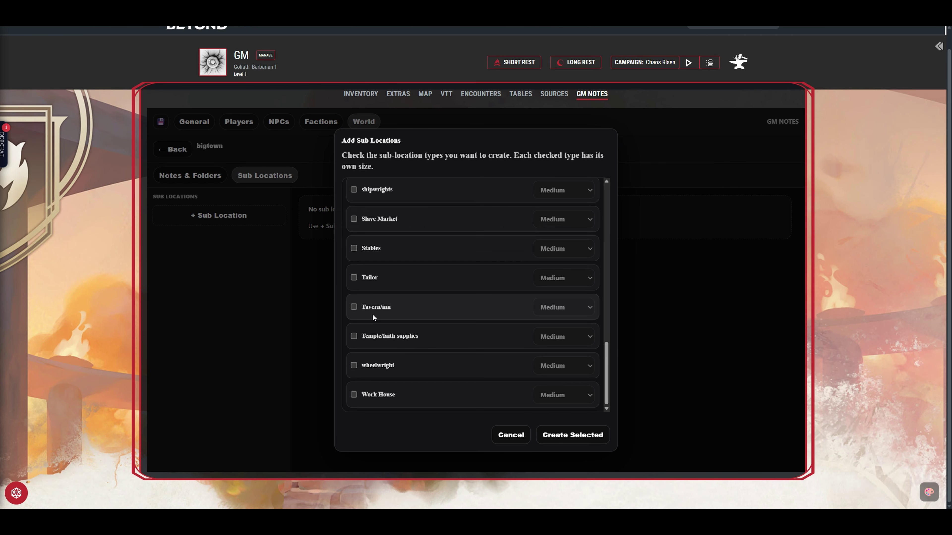
pyautogui.click(354, 307)
pyautogui.click(554, 308)
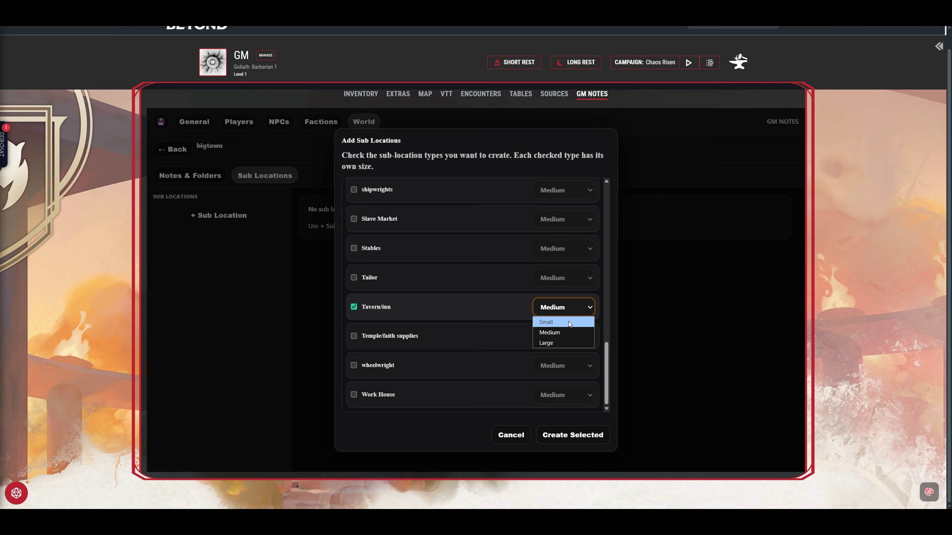
pyautogui.click(563, 343)
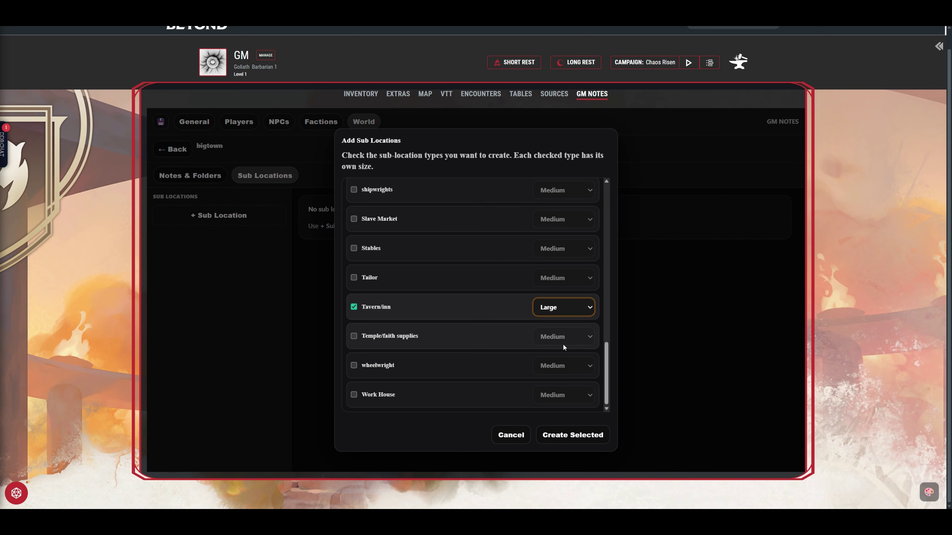
pyautogui.click(556, 436)
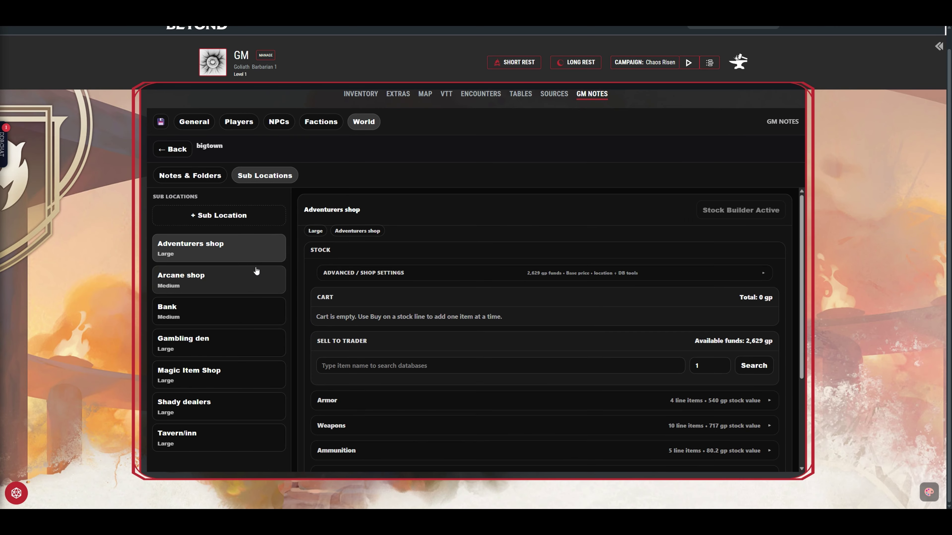
# Create a second Adventurers shop sub-location in bigtown with size Small
pyautogui.scroll(1, 247, 431)
pyautogui.scroll(-1, 249, 414)
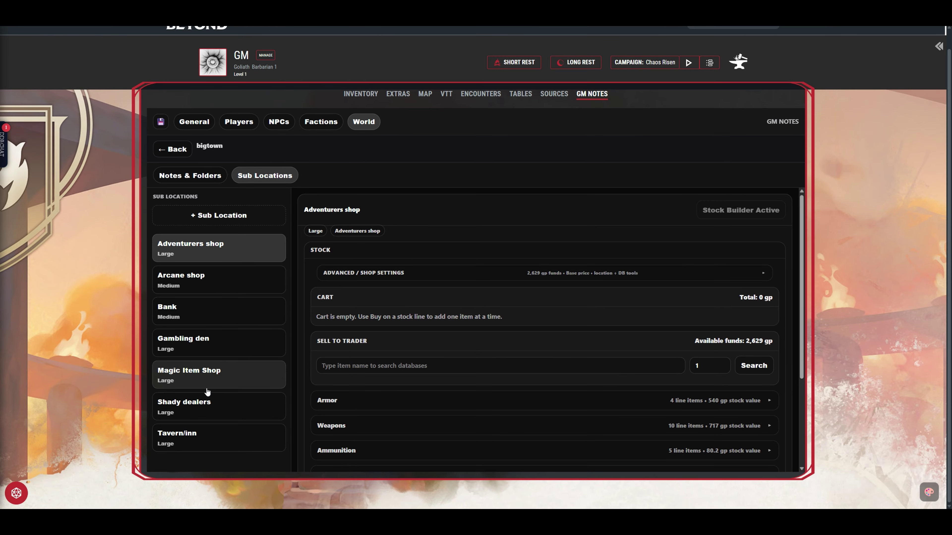
pyautogui.click(247, 217)
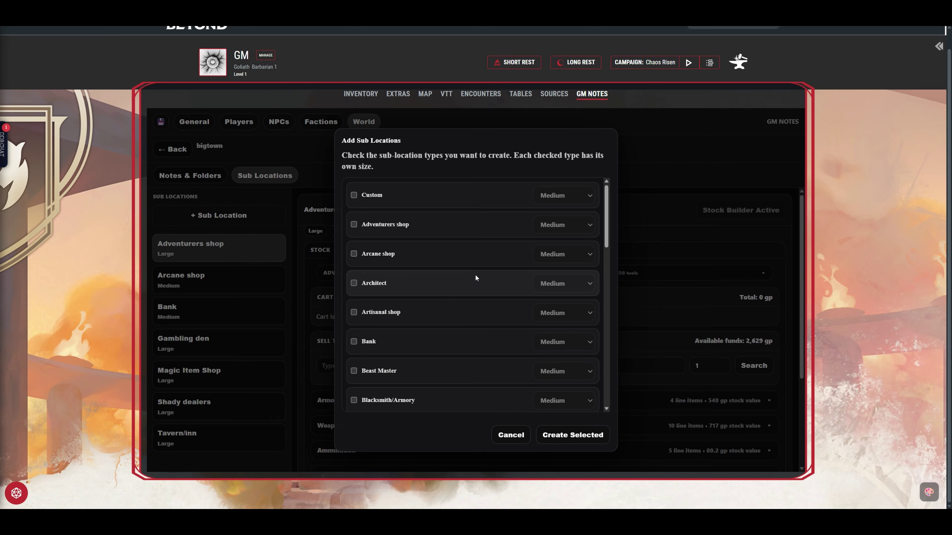
pyautogui.scroll(1, 495, 307)
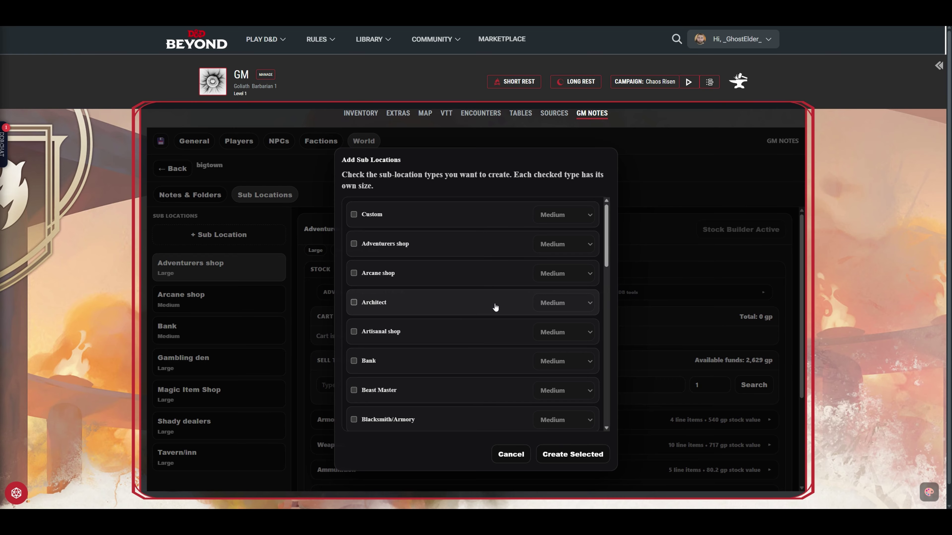
pyautogui.click(353, 244)
pyautogui.click(576, 244)
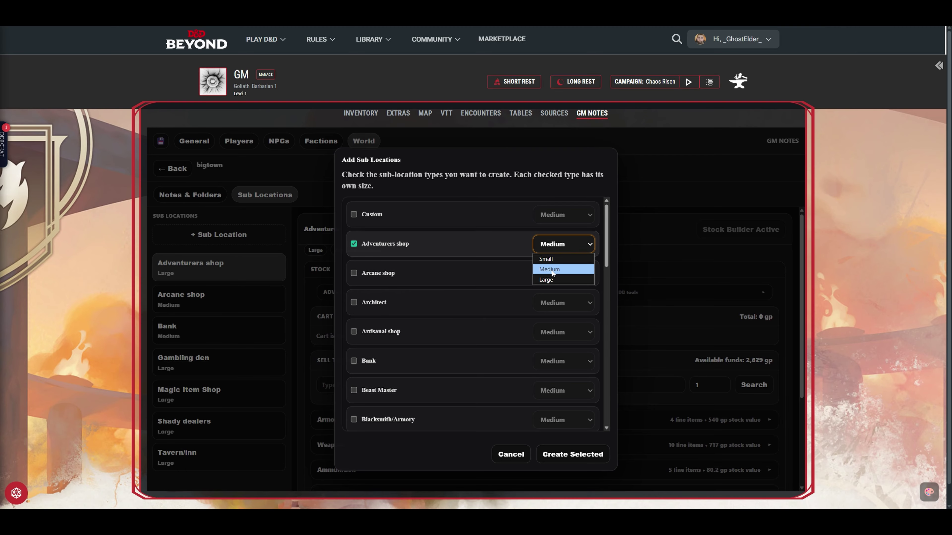
pyautogui.click(553, 258)
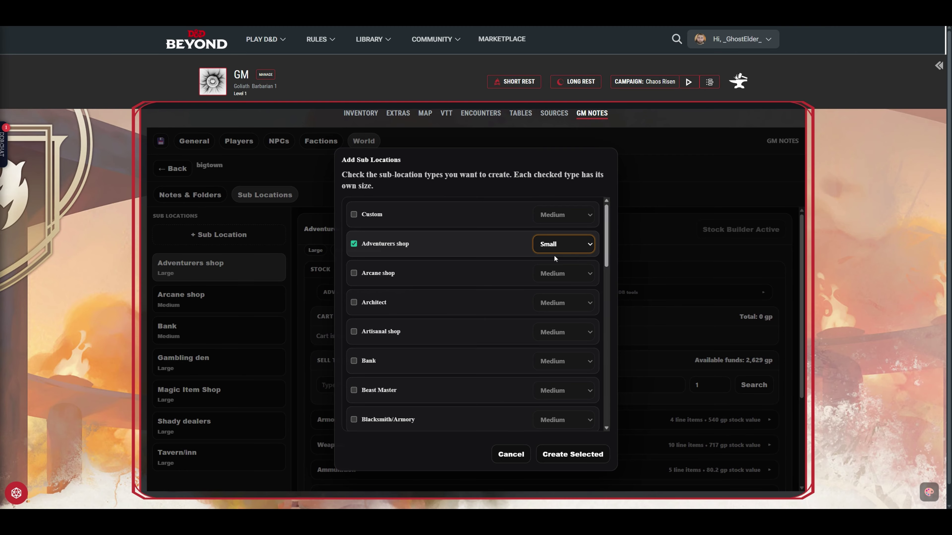
pyautogui.click(583, 454)
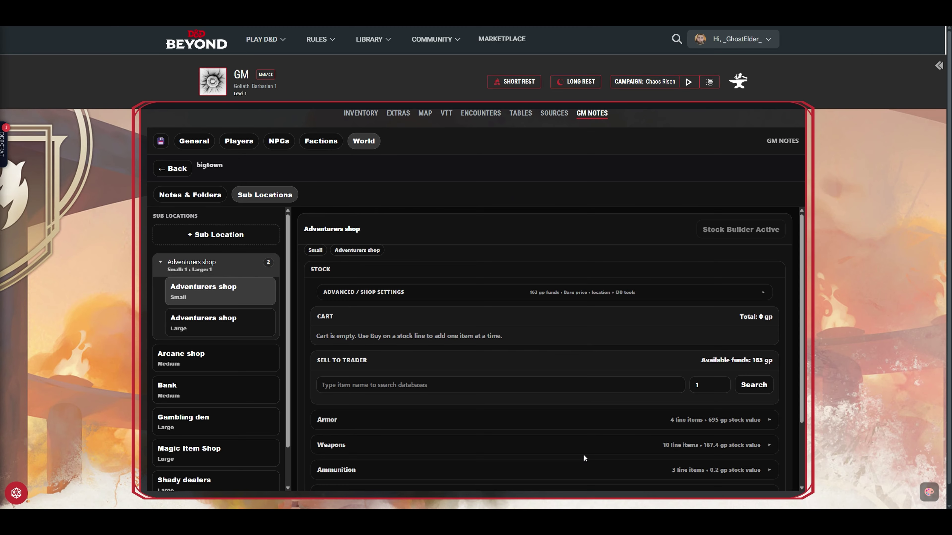
# Collapse and re-expand the Adventurers shop group in the sub-location list to check how it folds
pyautogui.click(160, 264)
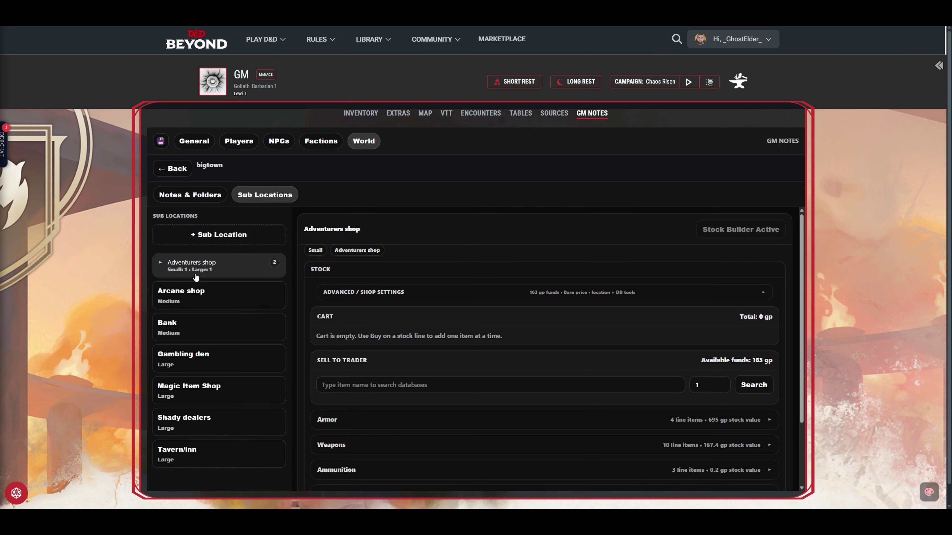
pyautogui.click(161, 263)
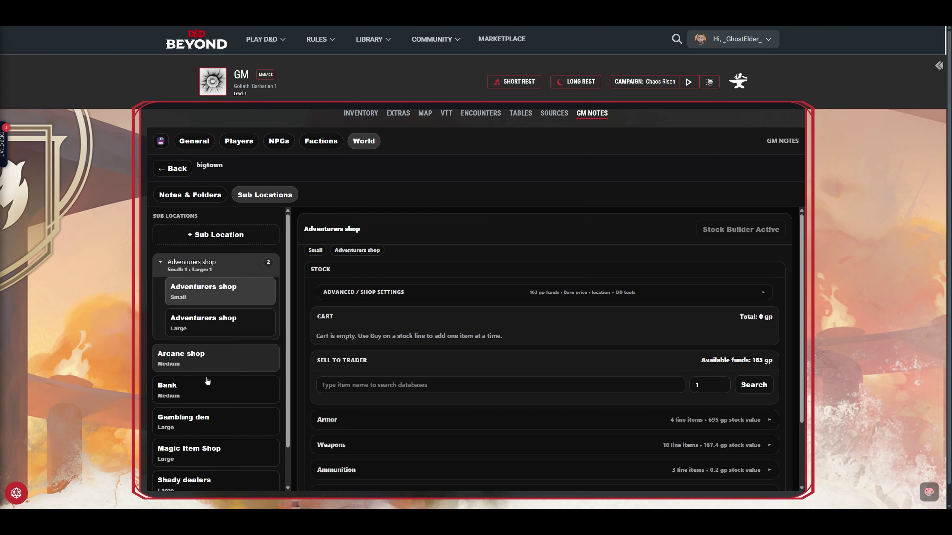
pyautogui.click(161, 264)
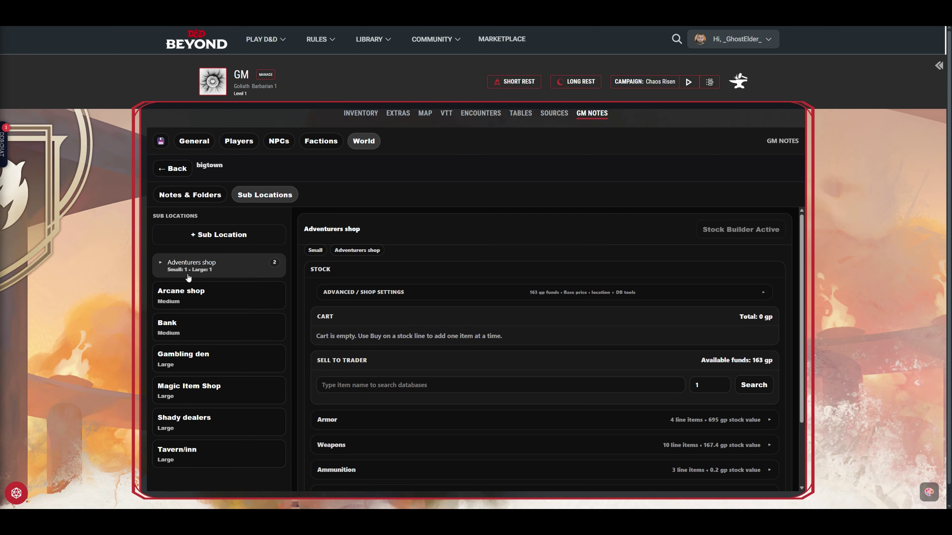
pyautogui.click(160, 264)
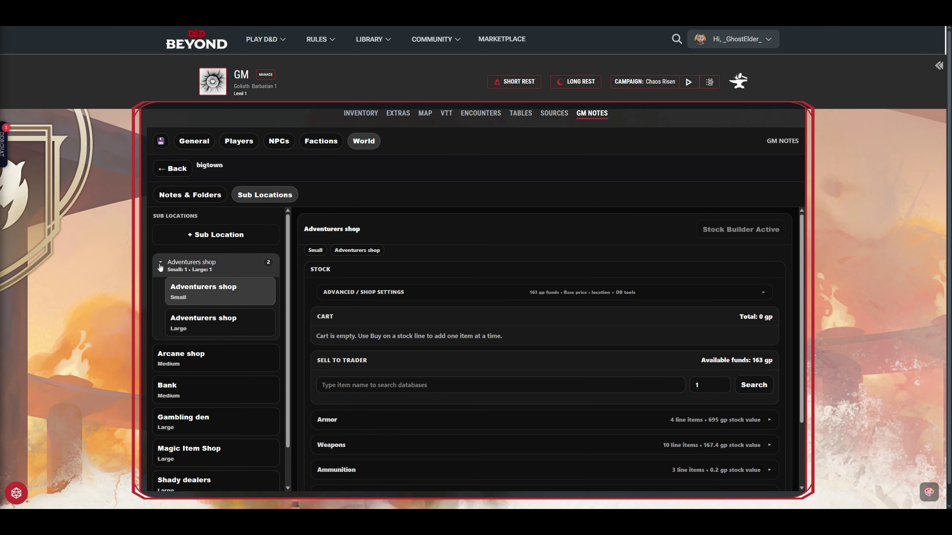
# Set the color of the small Adventurers shop sub-location to #00b3ff and save it
pyautogui.rightClick(205, 299)
pyautogui.click(241, 332)
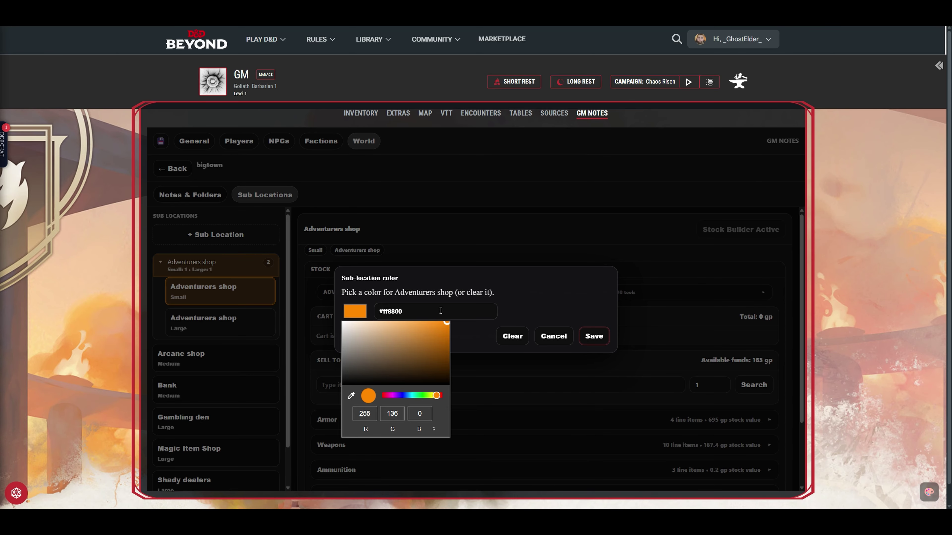
pyautogui.click(411, 395)
pyautogui.click(522, 311)
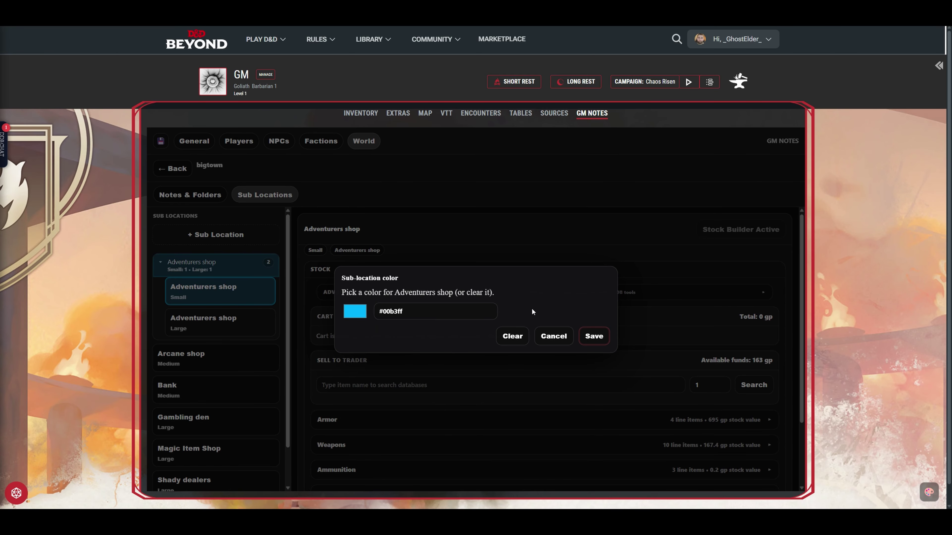
pyautogui.click(593, 337)
# Rename the small Adventurers shop sub-location as "bobs shop"
pyautogui.rightClick(197, 290)
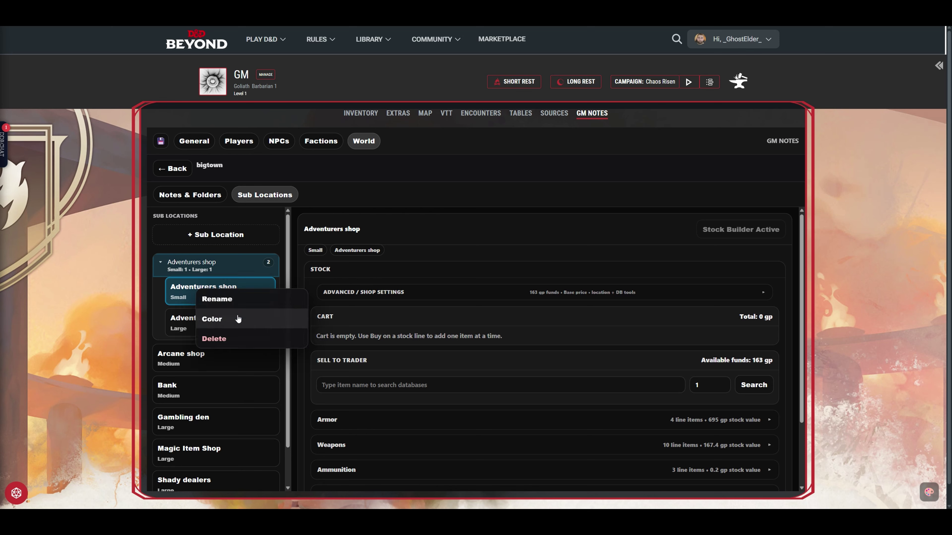
pyautogui.click(242, 310)
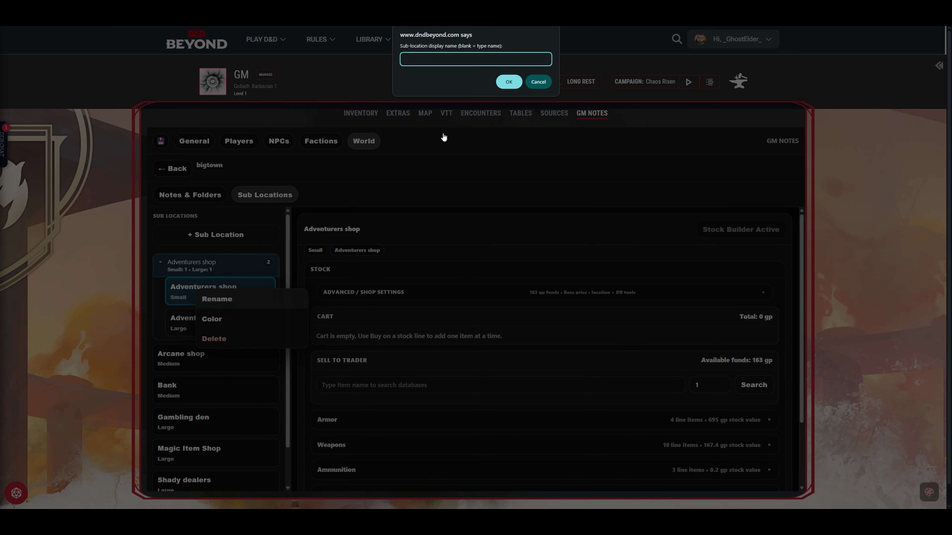
pyautogui.write('bobs shop')
pyautogui.press('Return')
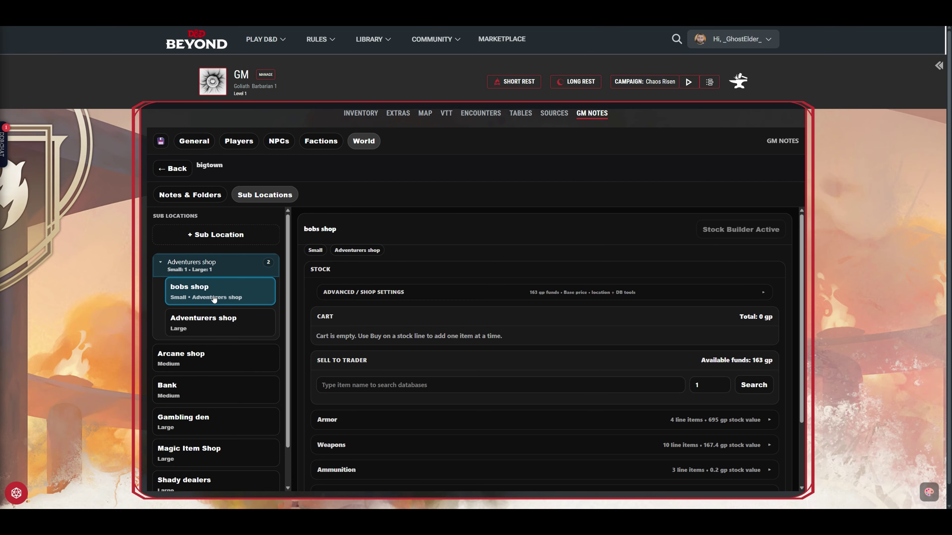
# Delete the "bobs shop" sub-location from bigtown
pyautogui.rightClick(233, 304)
pyautogui.click(297, 348)
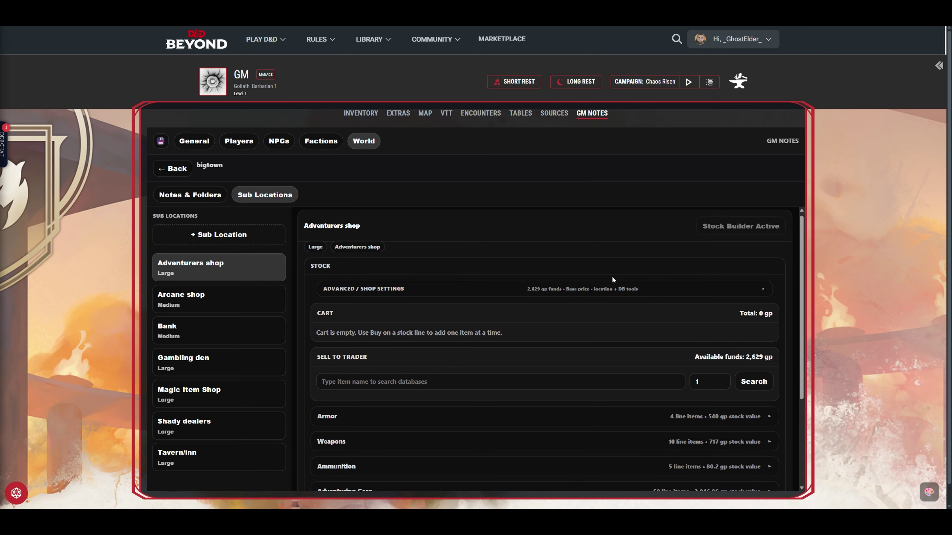
# Review the Armor stock of the large Adventurers shop and fold the category again
pyautogui.scroll(-1, 397, 309)
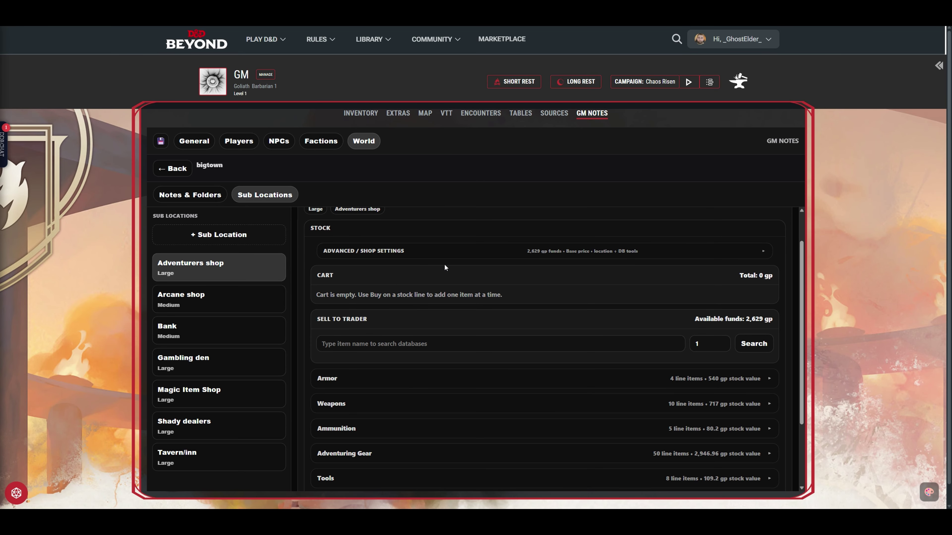
pyautogui.click(378, 378)
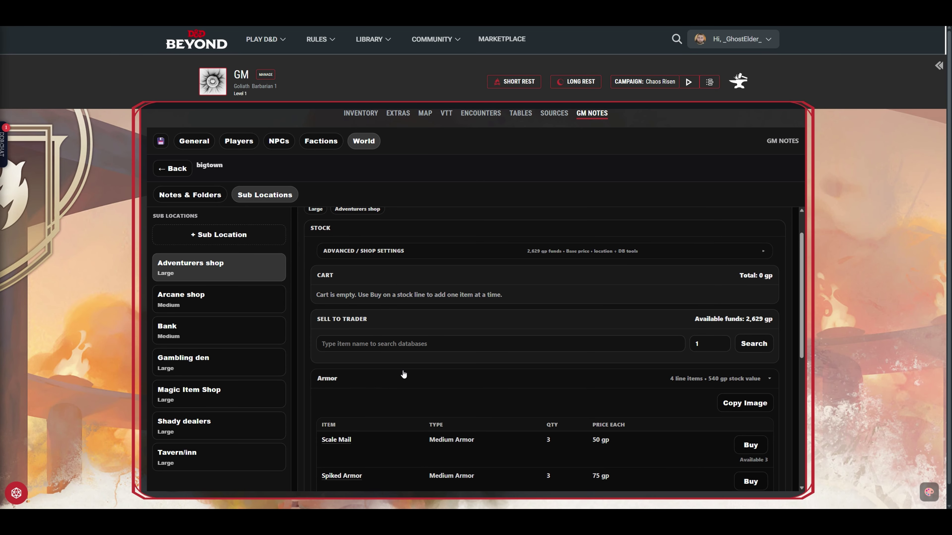
pyautogui.scroll(-3, 406, 375)
pyautogui.scroll(-2, 410, 374)
pyautogui.scroll(2, 373, 255)
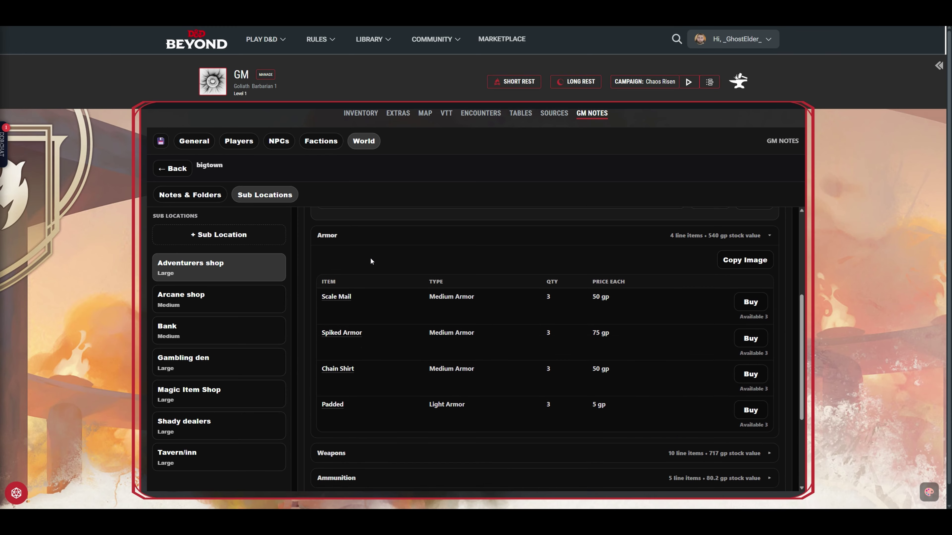
pyautogui.click(369, 265)
pyautogui.scroll(2, 385, 286)
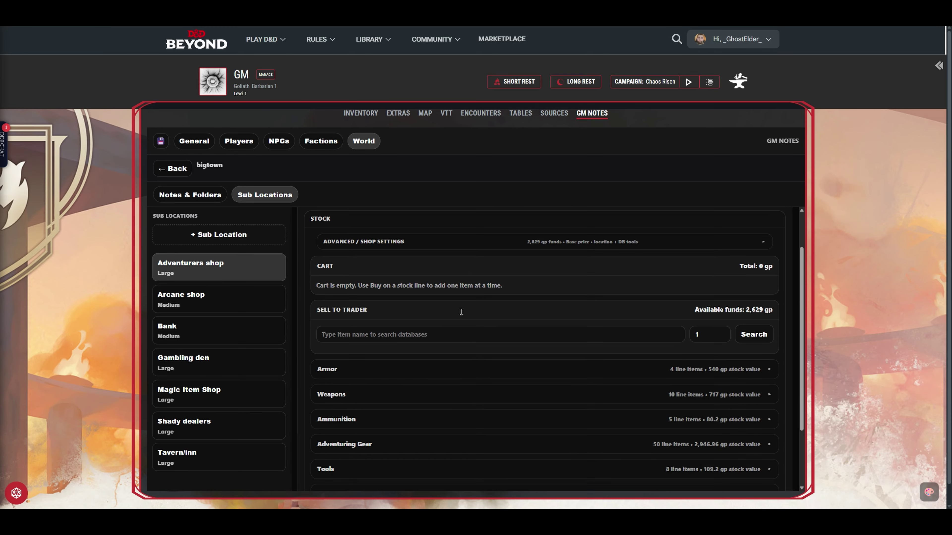
# Open the equipment database rebuild from the Adventurers shop's database tools and return to its sub-location in the GM notes
pyautogui.click(433, 247)
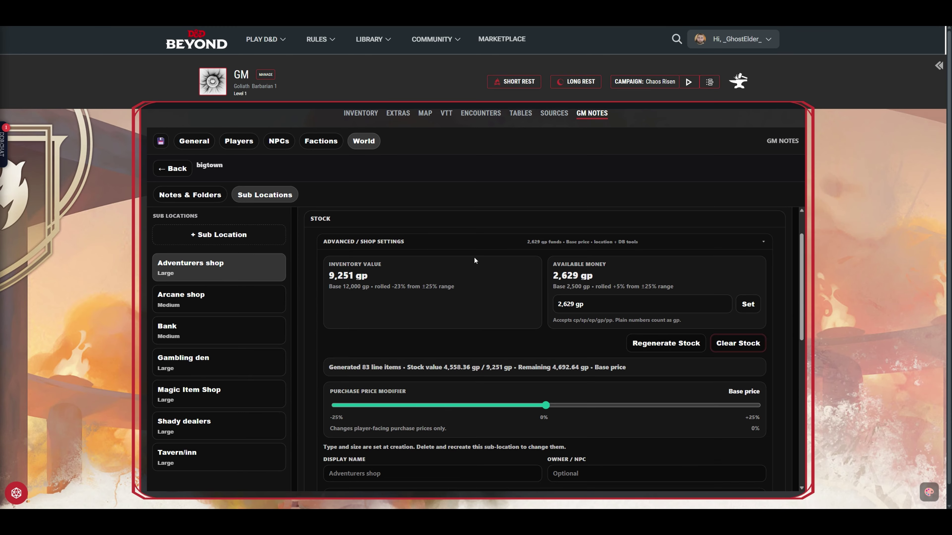
pyautogui.scroll(-5, 605, 393)
pyautogui.click(540, 290)
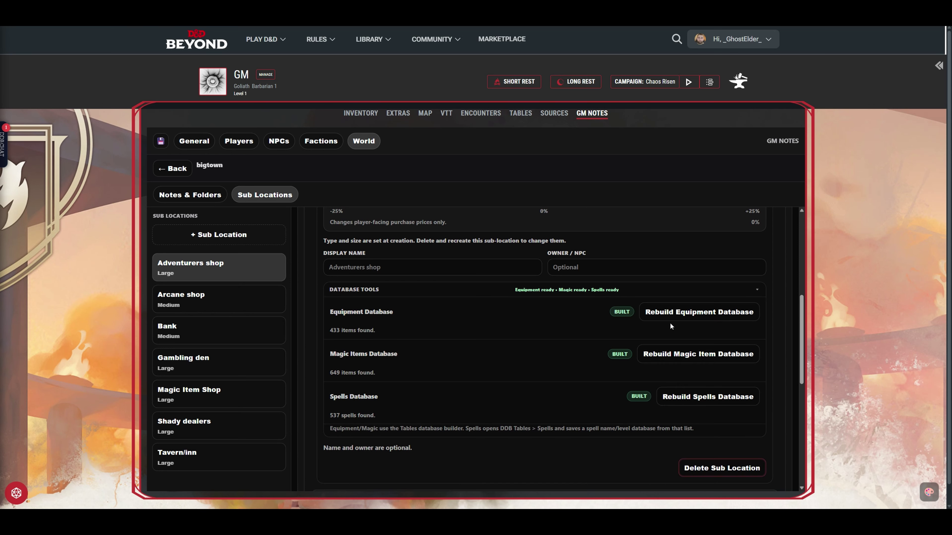
pyautogui.click(656, 318)
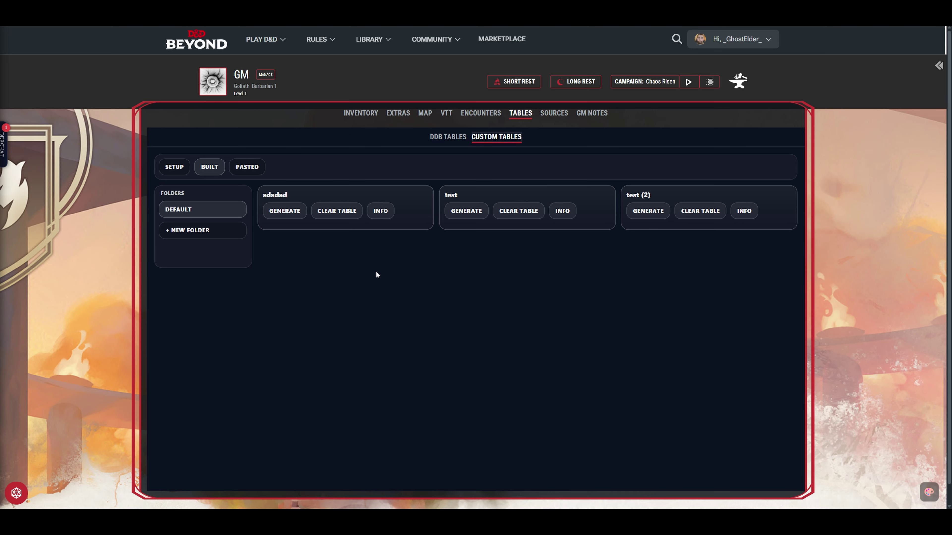
pyautogui.click(592, 112)
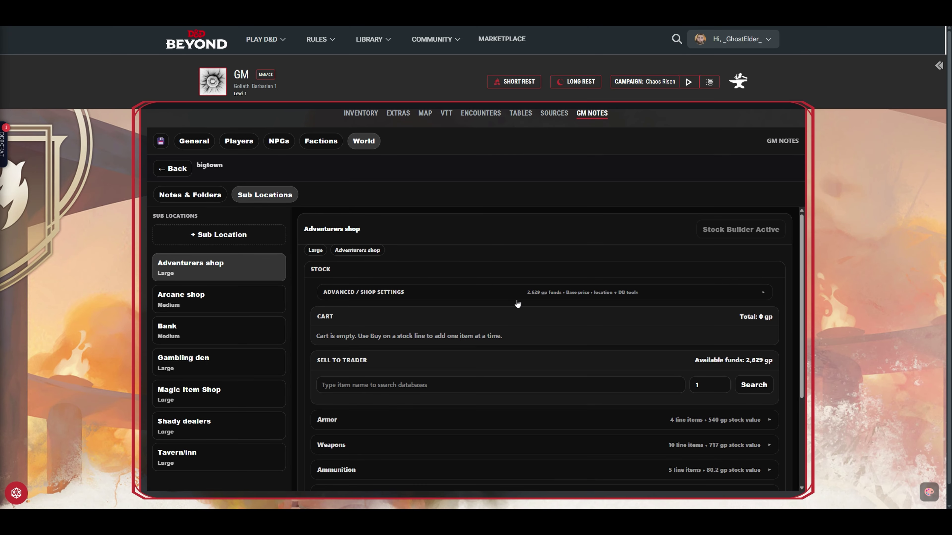
# Check the equipment, magic item and spells database statuses in the Adventurers shop's advanced settings
pyautogui.click(529, 293)
pyautogui.scroll(-5, 529, 296)
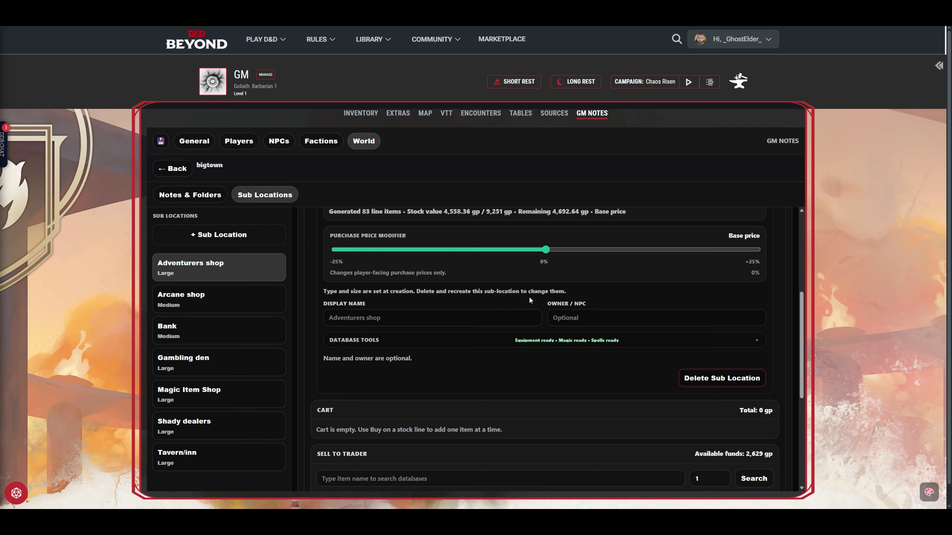
pyautogui.scroll(-3, 534, 300)
pyautogui.scroll(2, 534, 300)
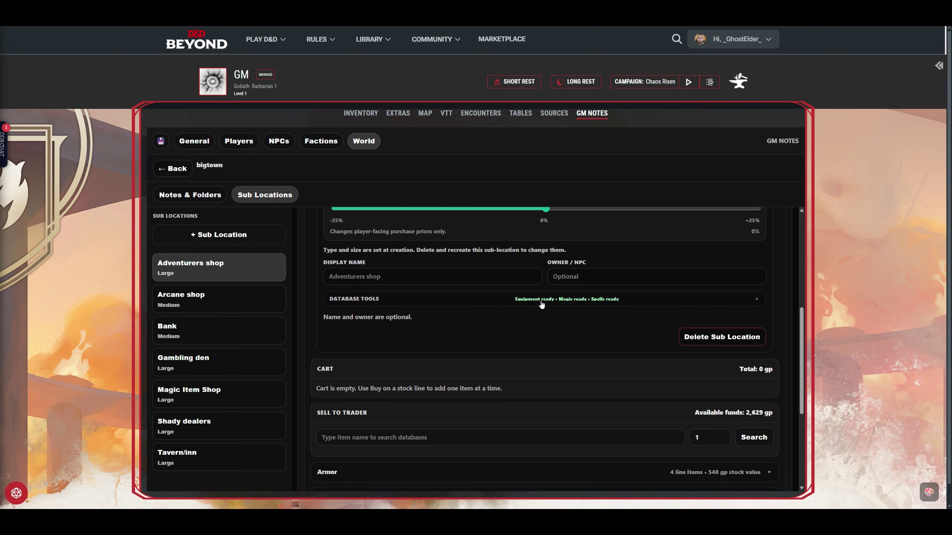
pyautogui.click(541, 304)
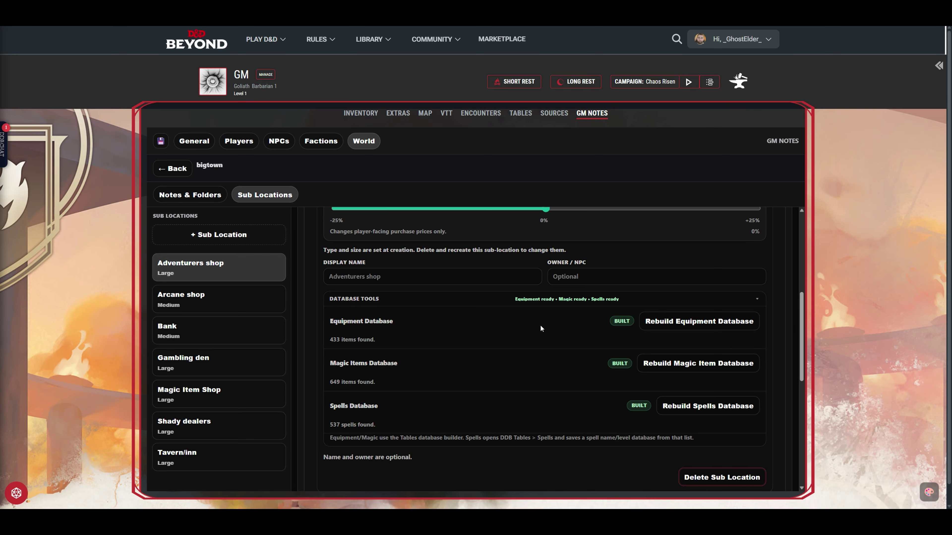
pyautogui.click(533, 303)
# Review the Adventurers shop's inventory value, available money, stock generation and purchase price modifier, and fold the advanced settings
pyautogui.scroll(4, 528, 340)
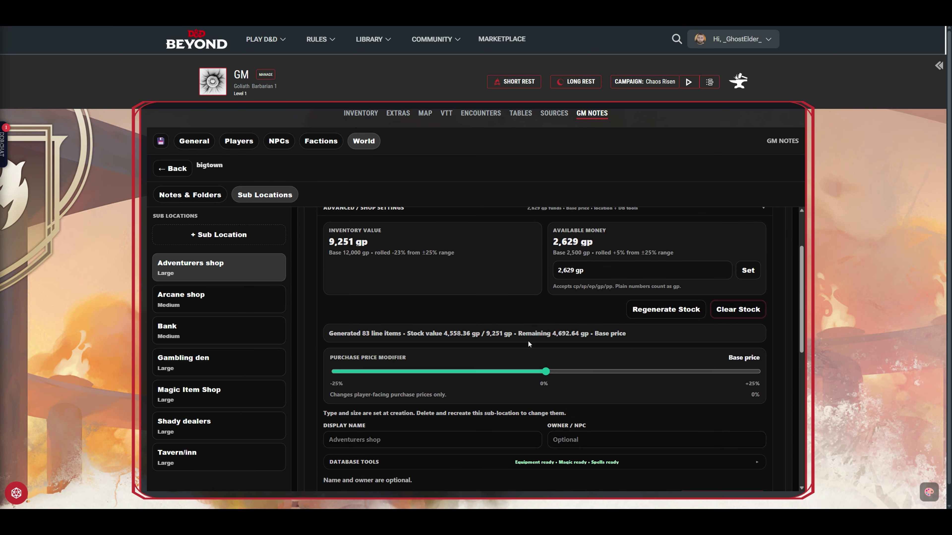
pyautogui.scroll(2, 507, 322)
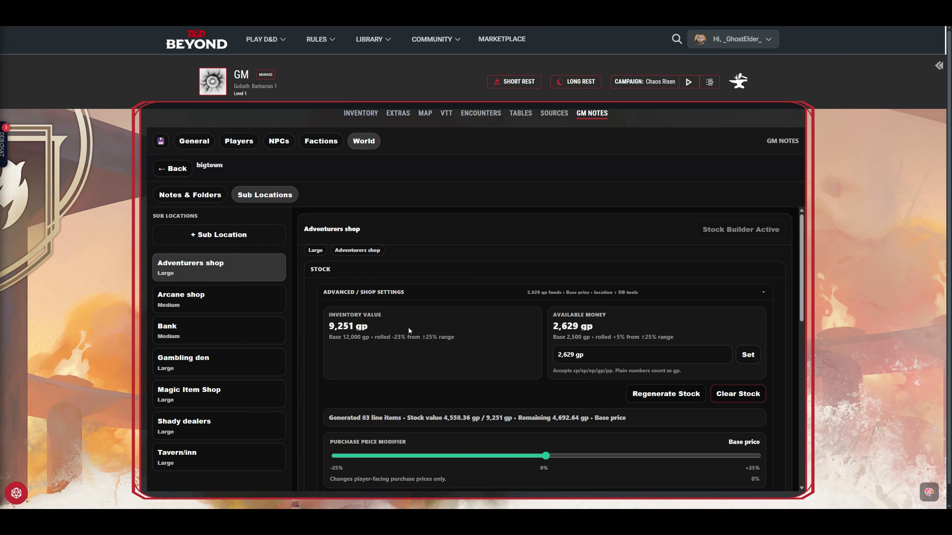
pyautogui.scroll(-2, 478, 360)
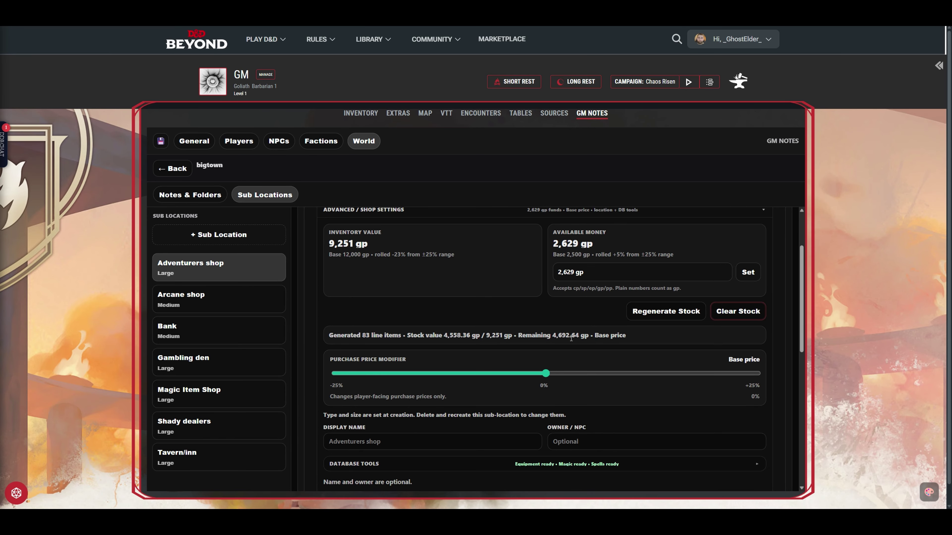
pyautogui.click(461, 210)
# Add one Scale Mail and one Chain Shirt from the Armor stock to the shop's cart
pyautogui.scroll(-1, 385, 293)
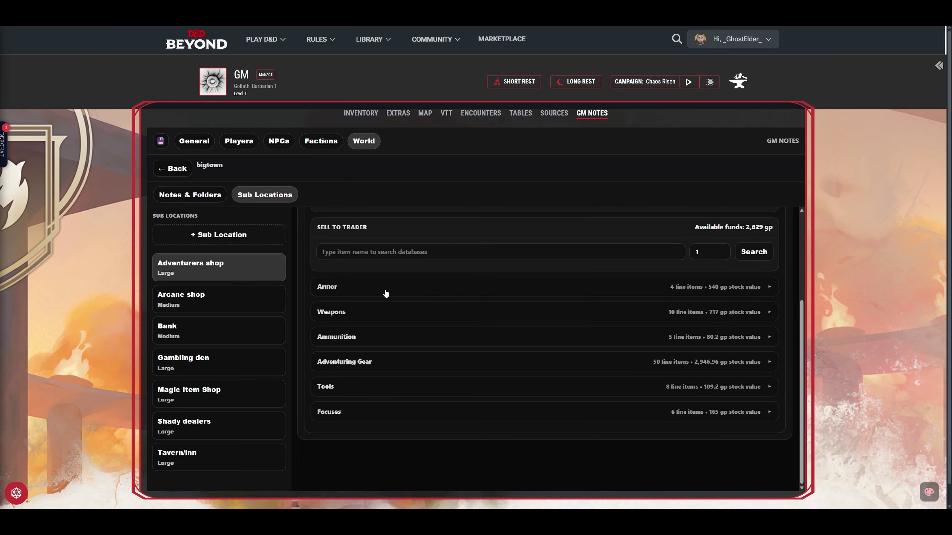
pyautogui.click(382, 292)
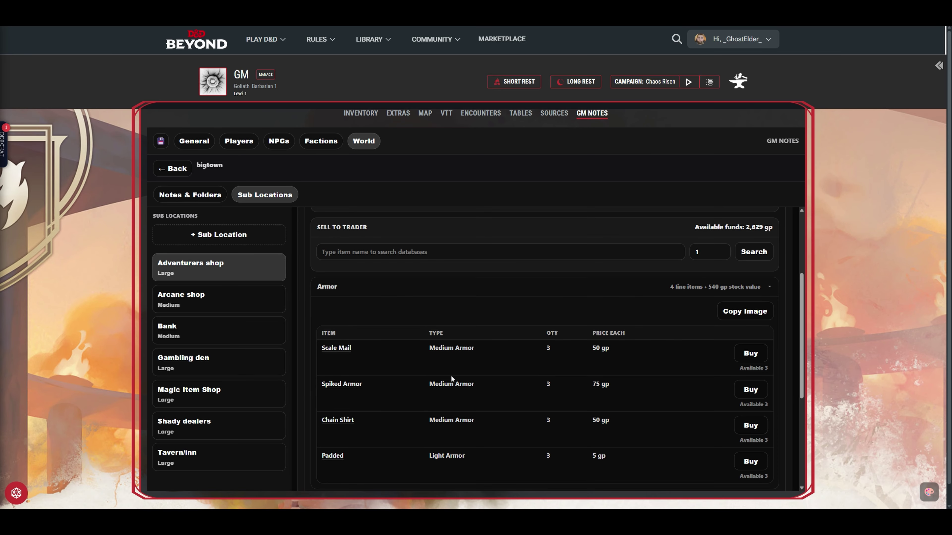
pyautogui.scroll(-1, 604, 369)
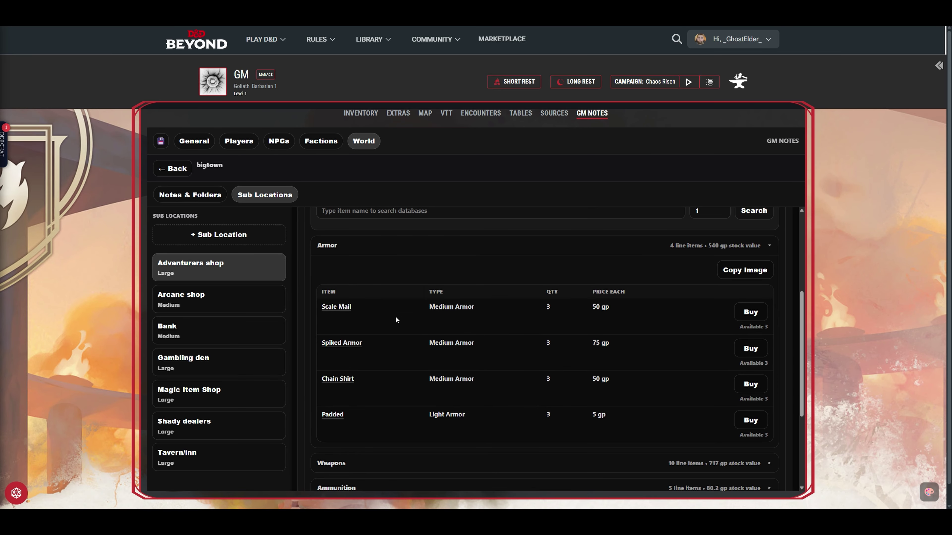
pyautogui.click(750, 312)
pyautogui.scroll(-3, 737, 354)
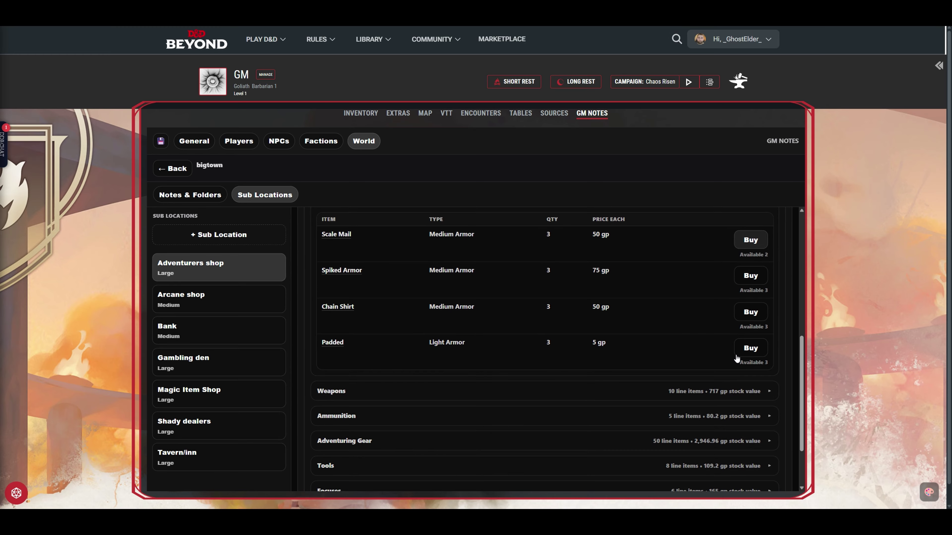
pyautogui.click(748, 317)
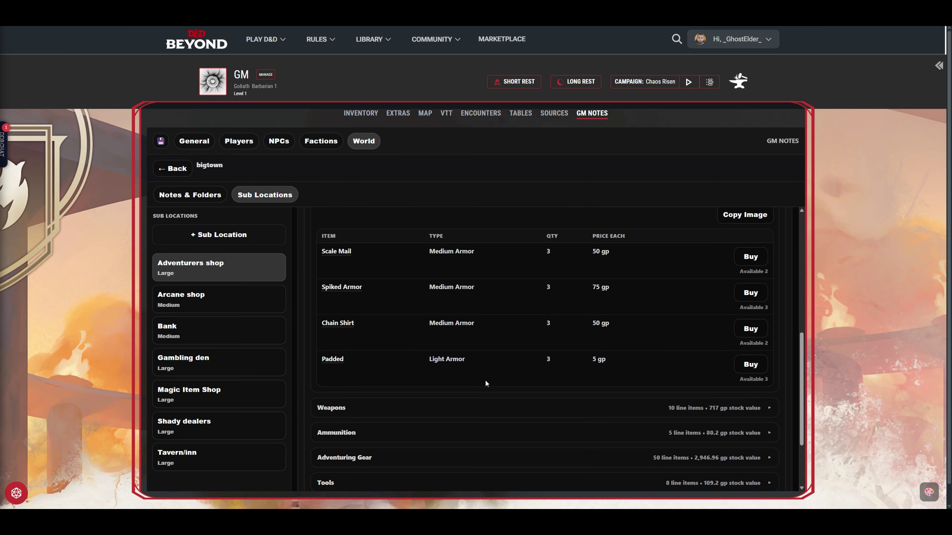
pyautogui.click(376, 270)
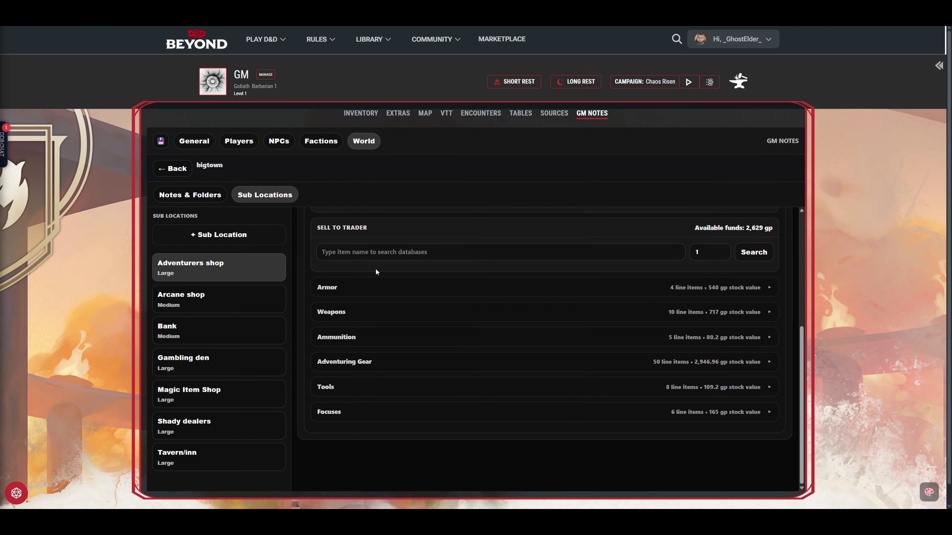
# Add one Shortbow and one Dagger from the Weapons stock to the cart and fold the category
pyautogui.click(380, 315)
pyautogui.scroll(-3, 402, 359)
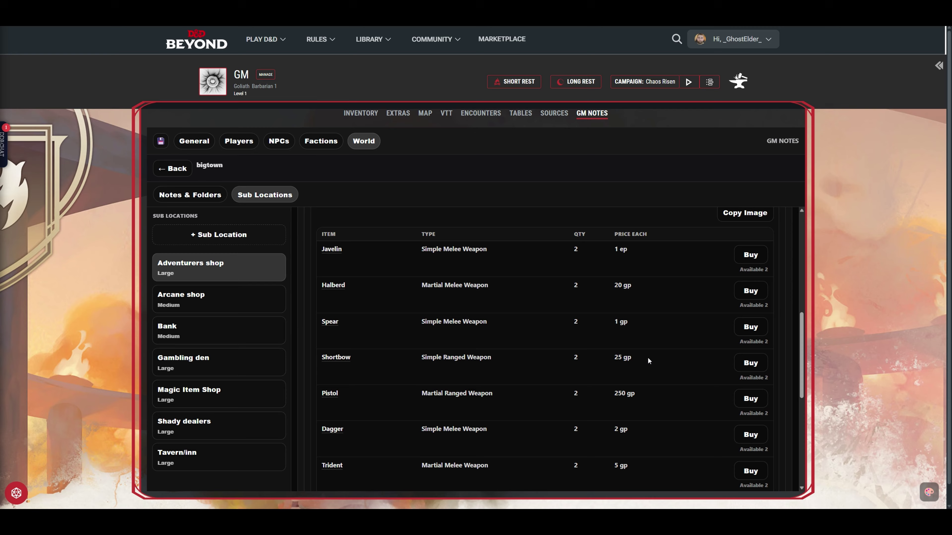
pyautogui.click(749, 363)
pyautogui.scroll(-2, 693, 379)
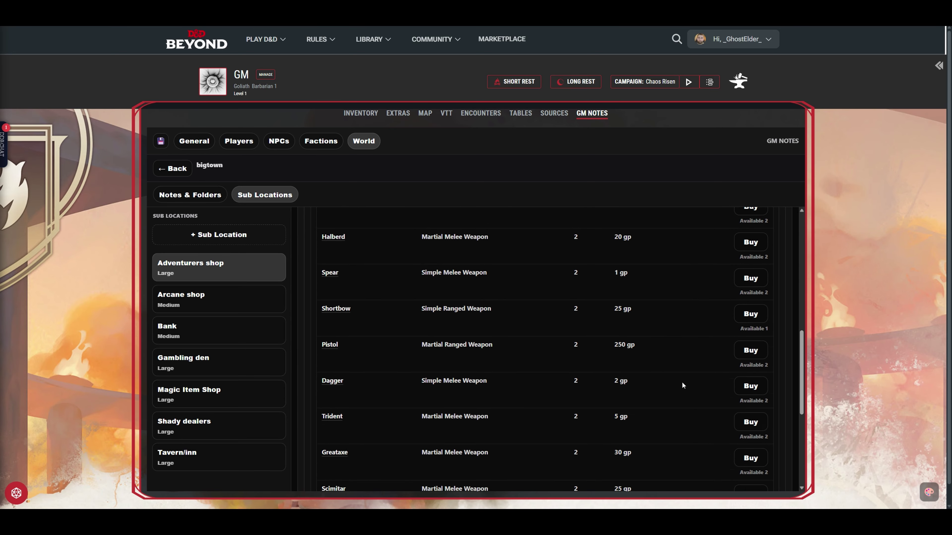
pyautogui.click(753, 367)
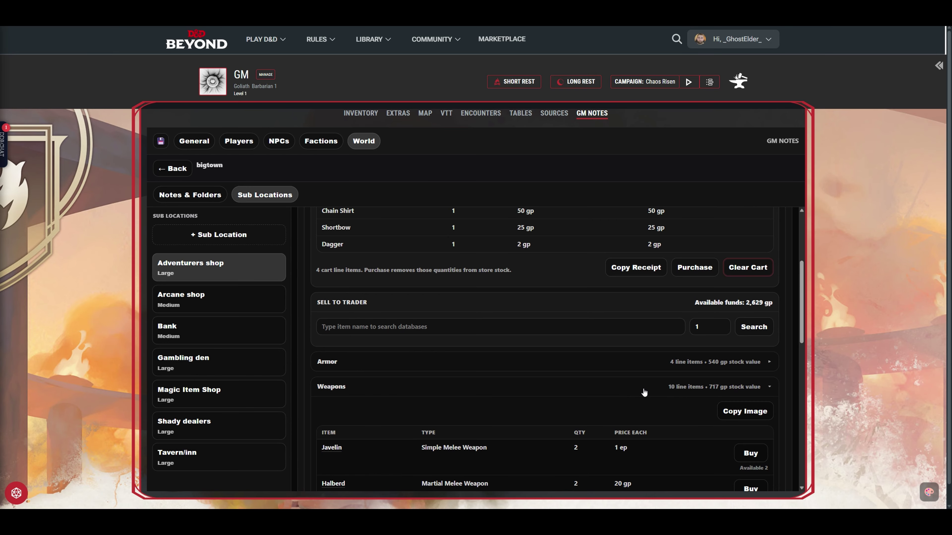
pyautogui.click(453, 394)
pyautogui.scroll(3, 495, 391)
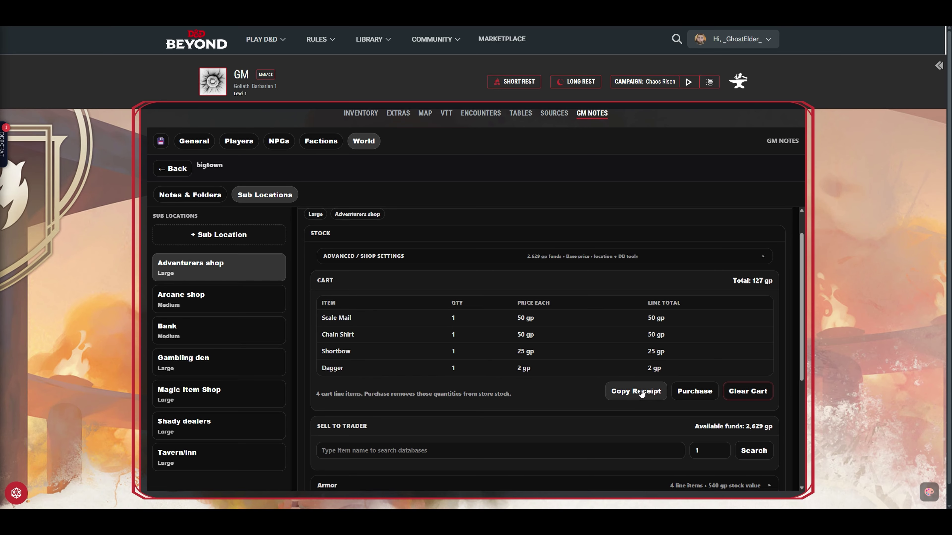
# Review the Armor stock list with its remaining availability and image copy option, and return to the cart
pyautogui.scroll(-5, 634, 356)
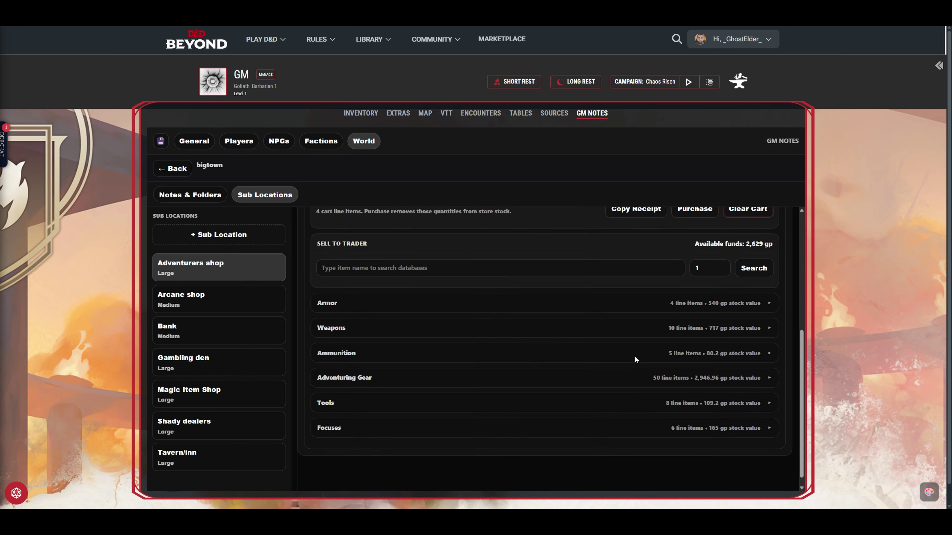
pyautogui.click(406, 288)
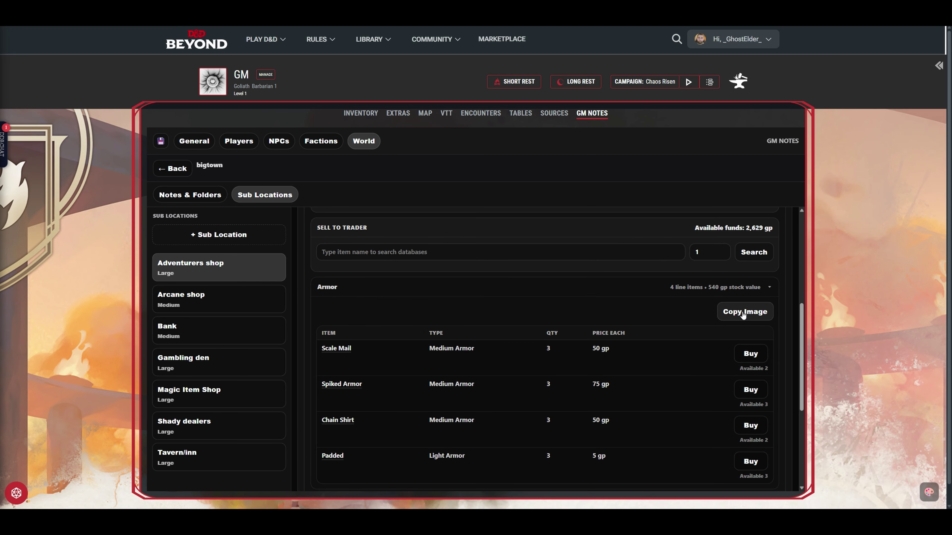
pyautogui.scroll(-2, 743, 315)
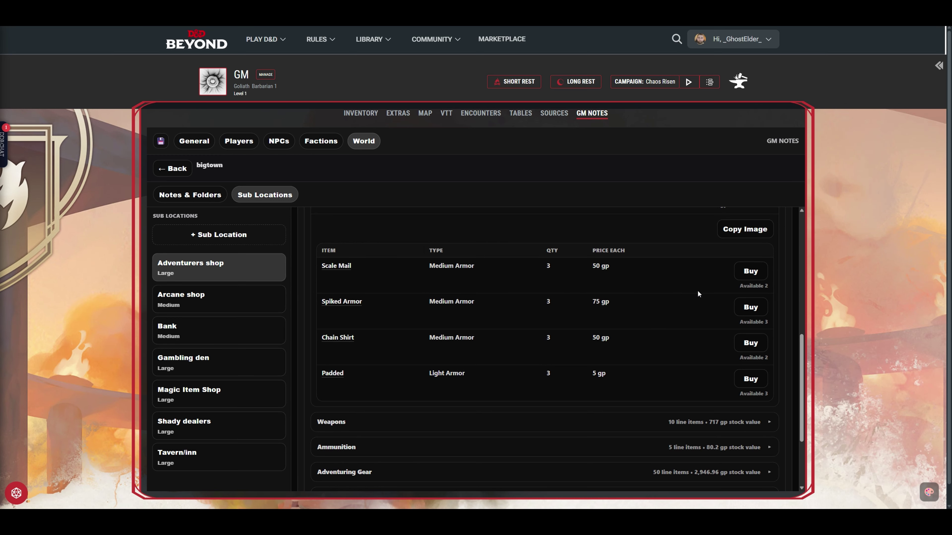
pyautogui.scroll(1, 609, 320)
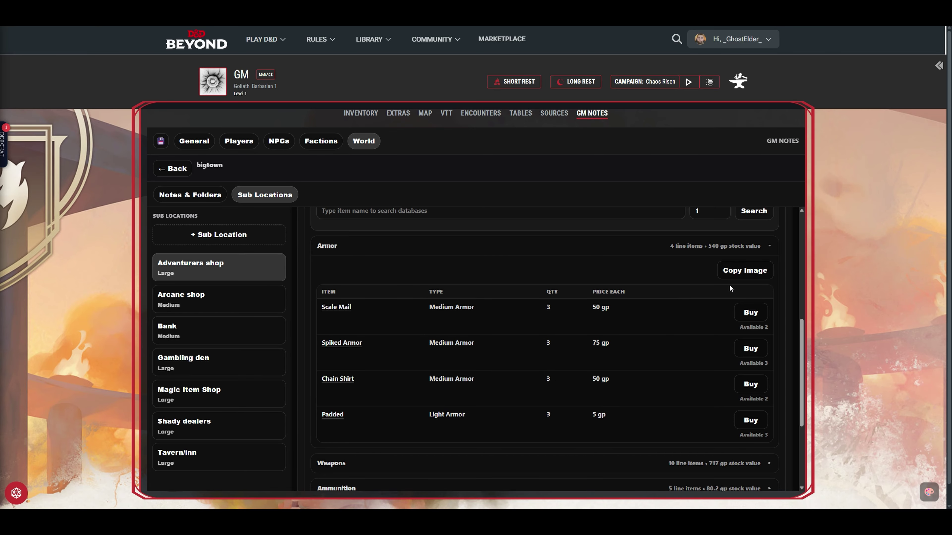
pyautogui.scroll(3, 729, 285)
pyautogui.scroll(3, 730, 290)
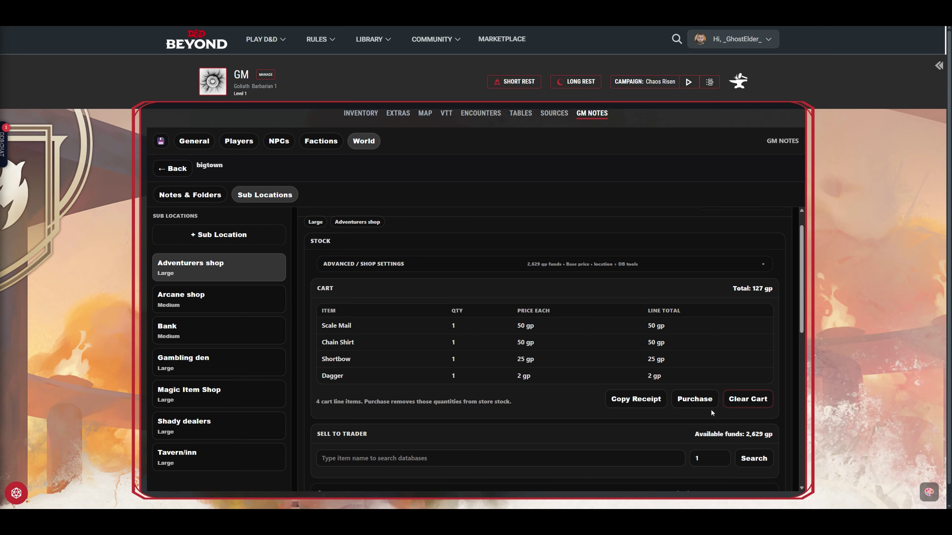
# Purchase the four items in the Adventurers shop's cart and confirm their removal from the store stock
pyautogui.scroll(-2, 654, 361)
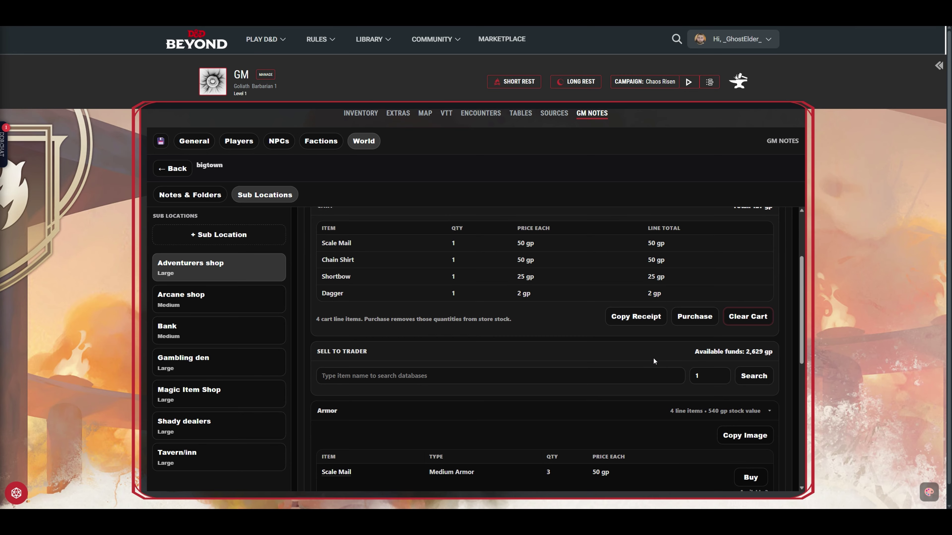
pyautogui.click(697, 318)
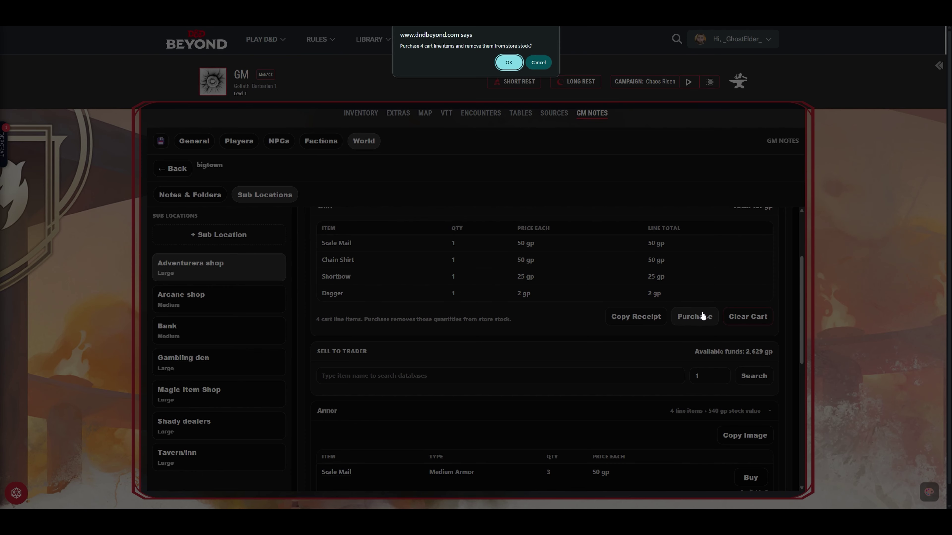
pyautogui.click(506, 63)
# Check the remaining quantities and availability in the Armor stock list and fold the category
pyautogui.scroll(-1, 441, 378)
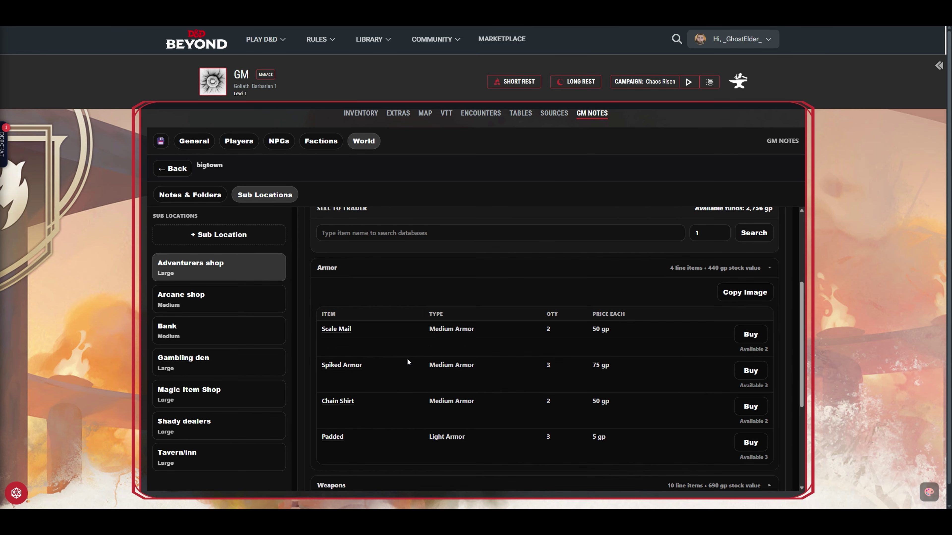
pyautogui.click(376, 269)
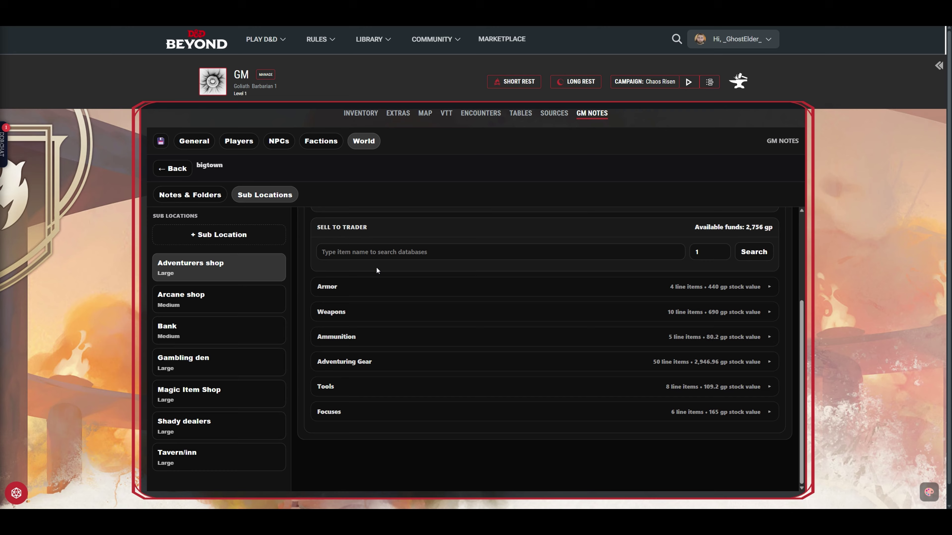
pyautogui.click(394, 287)
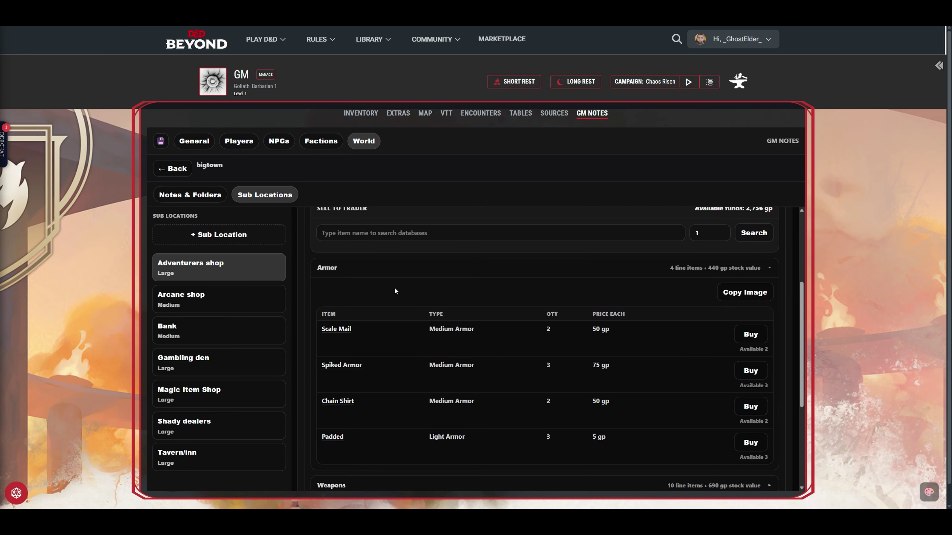
pyautogui.click(367, 266)
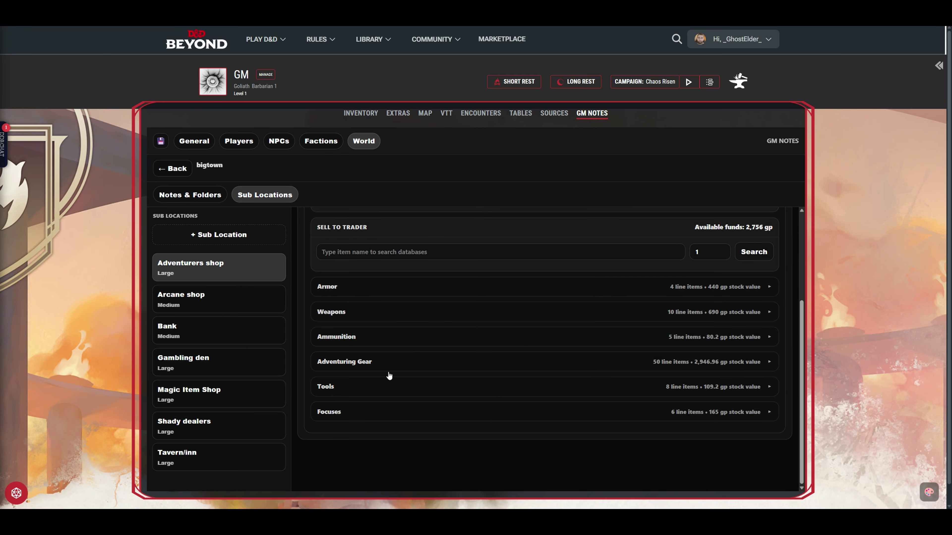
# Review the shop's available money and purchase price modifier in the advanced settings, leaving the modifier at 0%, and fold the settings
pyautogui.scroll(2, 392, 386)
pyautogui.scroll(1, 392, 386)
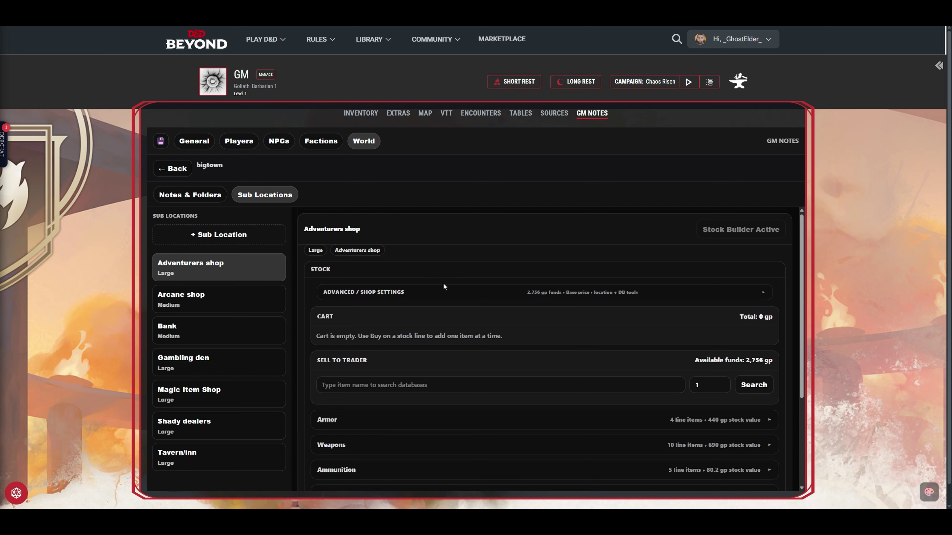
pyautogui.click(444, 291)
pyautogui.scroll(-3, 584, 318)
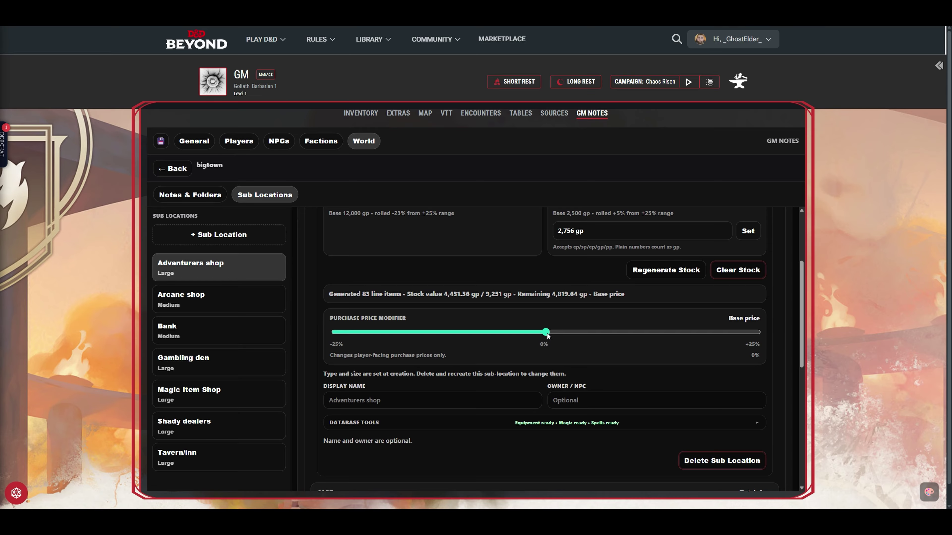
pyautogui.moveTo(546, 332)
pyautogui.mouseDown()
pyautogui.moveTo(745, 328)
pyautogui.moveTo(326, 324)
pyautogui.moveTo(771, 330)
pyautogui.moveTo(386, 332)
pyautogui.moveTo(752, 334)
pyautogui.moveTo(544, 341)
pyautogui.mouseUp()
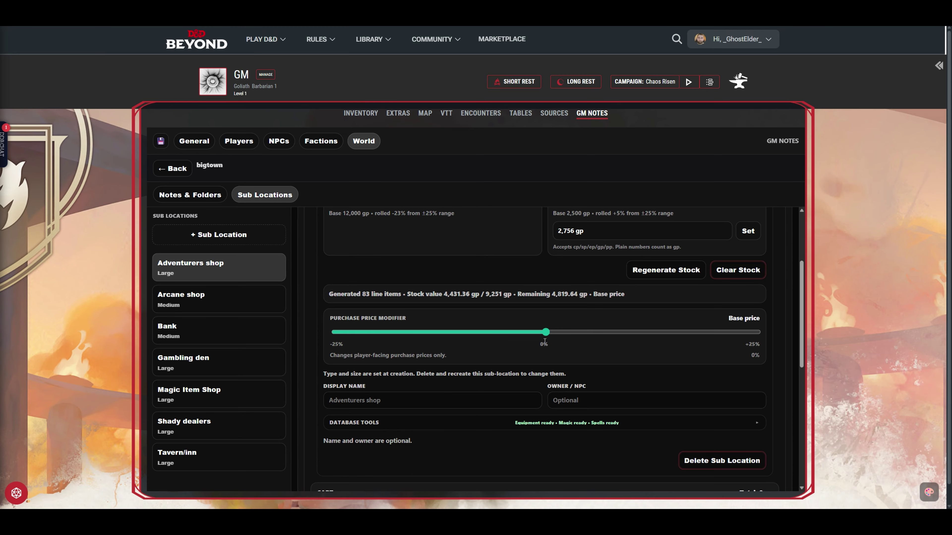
pyautogui.scroll(3, 685, 302)
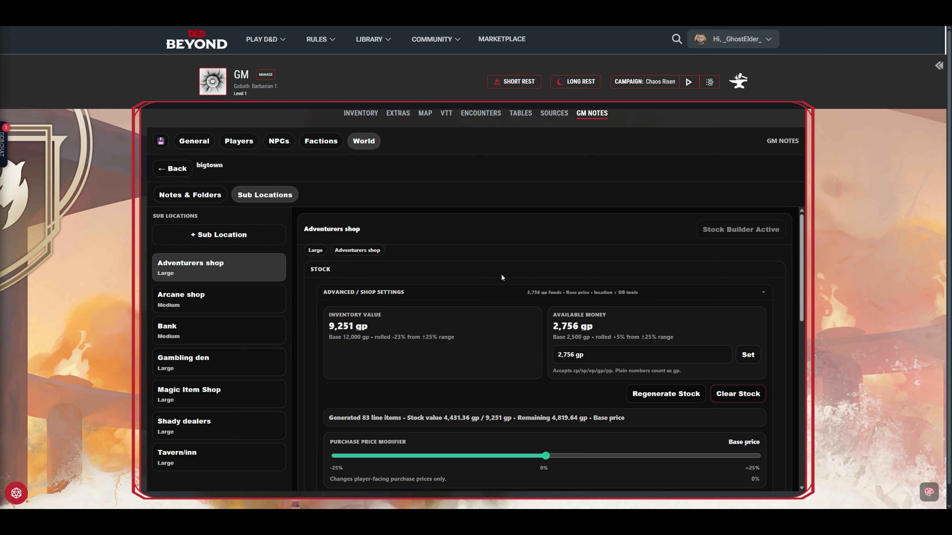
pyautogui.click(529, 293)
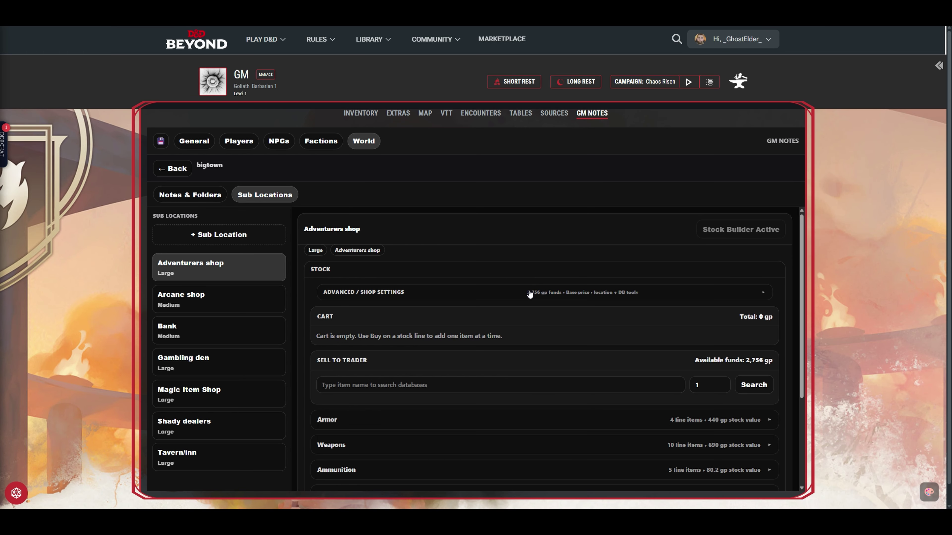
# Search the item databases for "dagger" to sell to the trader with quantity 1, and examine the trade values offered
pyautogui.scroll(-2, 451, 303)
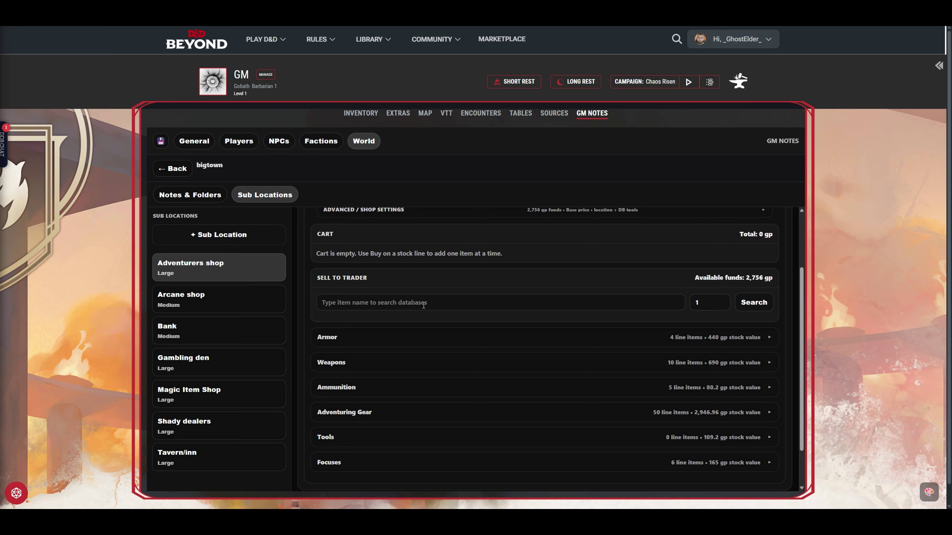
pyautogui.click(434, 303)
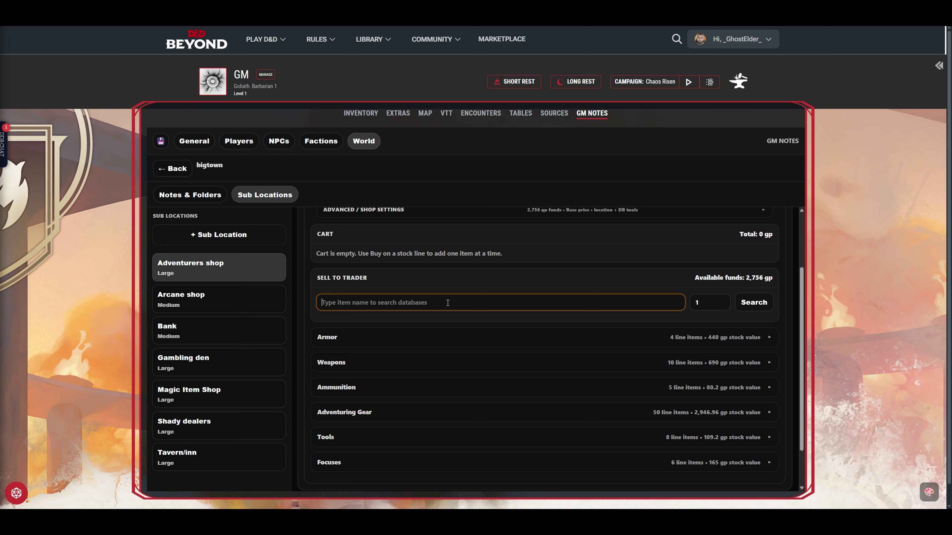
pyautogui.write('dagger')
pyautogui.press('Return')
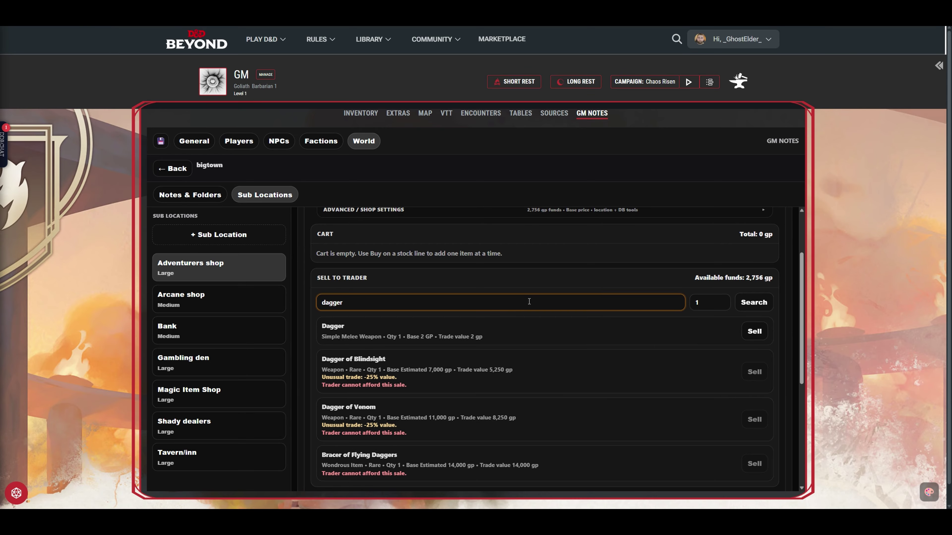
pyautogui.scroll(-2, 482, 305)
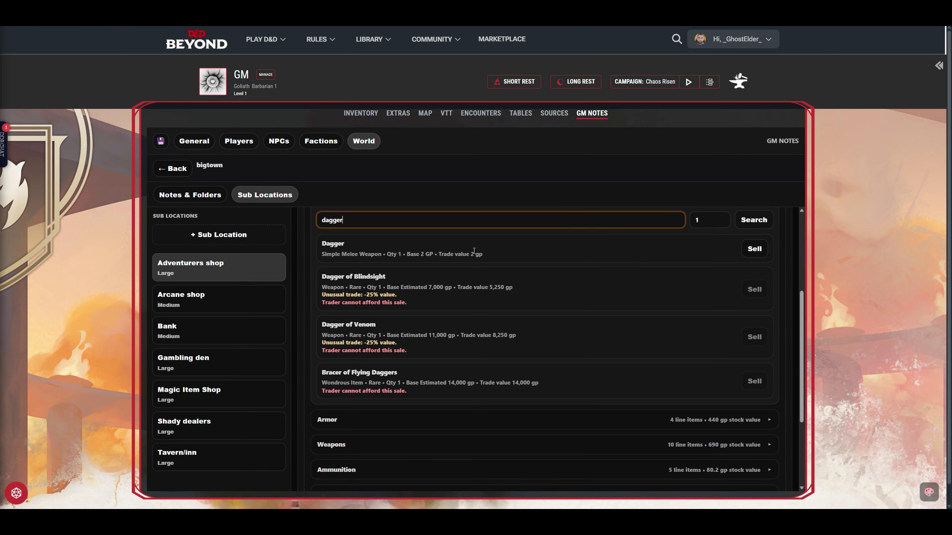
pyautogui.scroll(1, 466, 288)
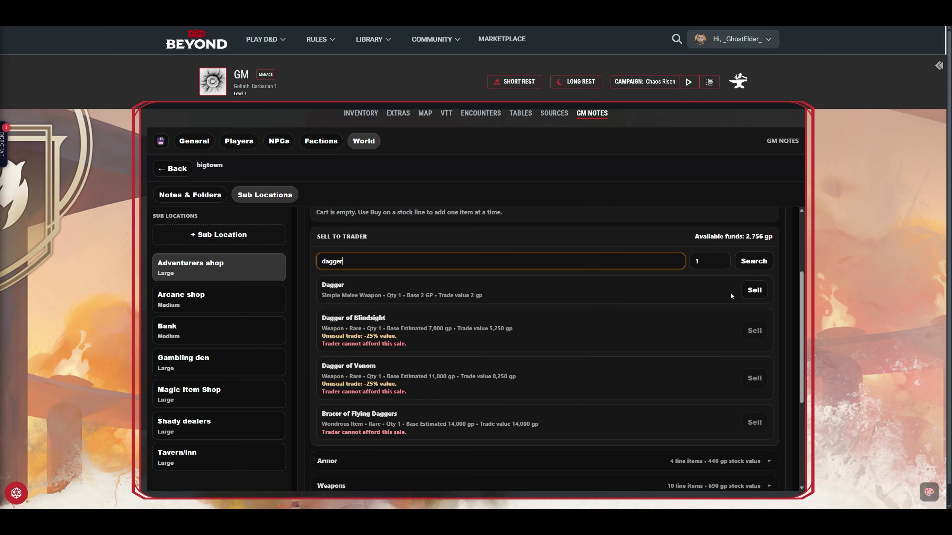